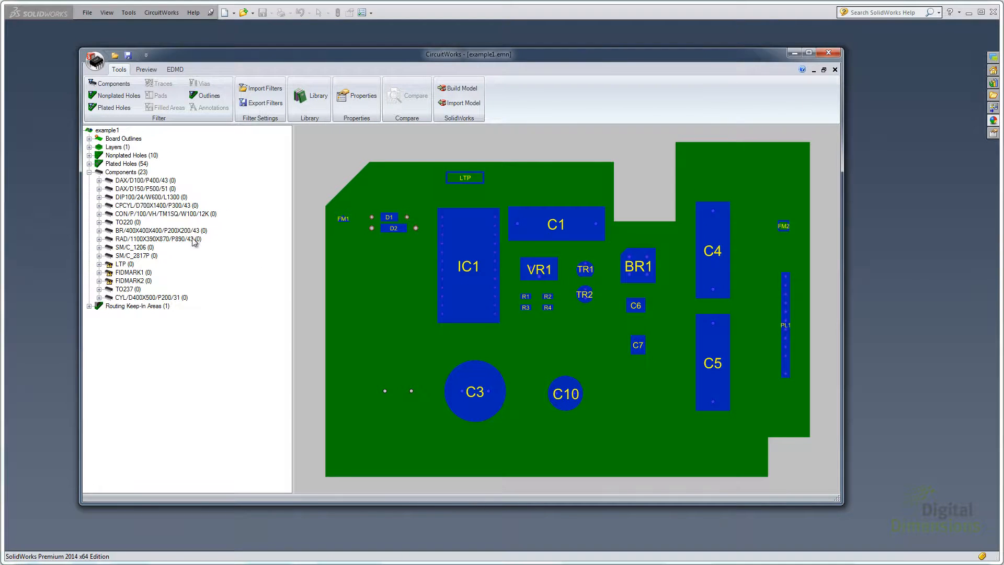
Associate the ECAD component DAX/D100/P400/43 with the SolidWorks part DAXD100P40043_0.sldprt from the components folder
left_click(135, 180)
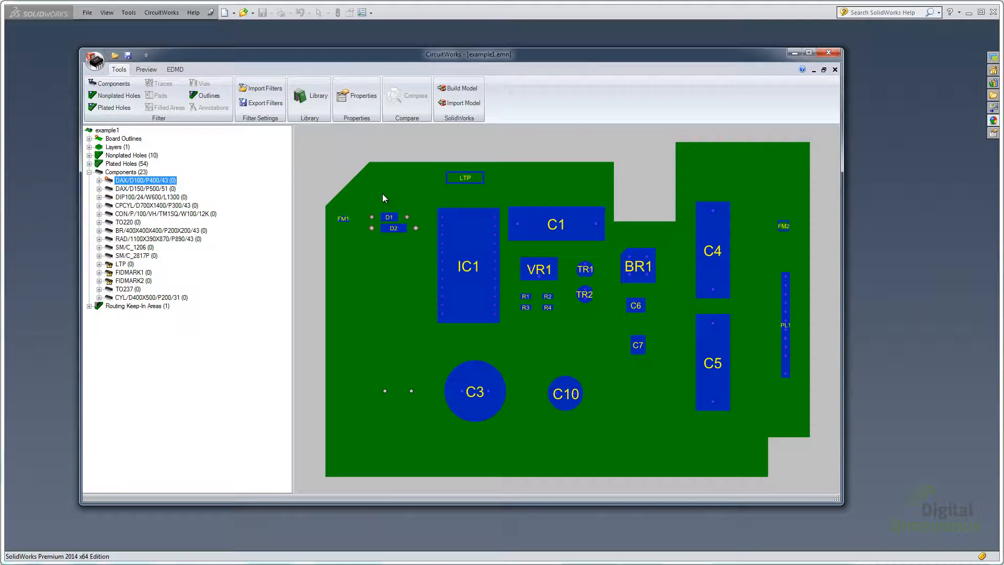
right_click(146, 184)
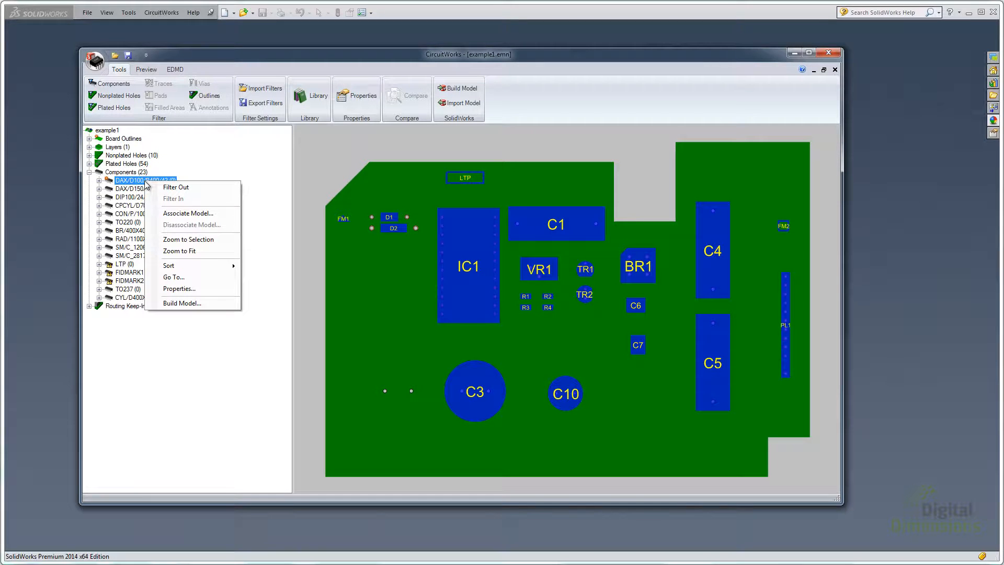
left_click(187, 213)
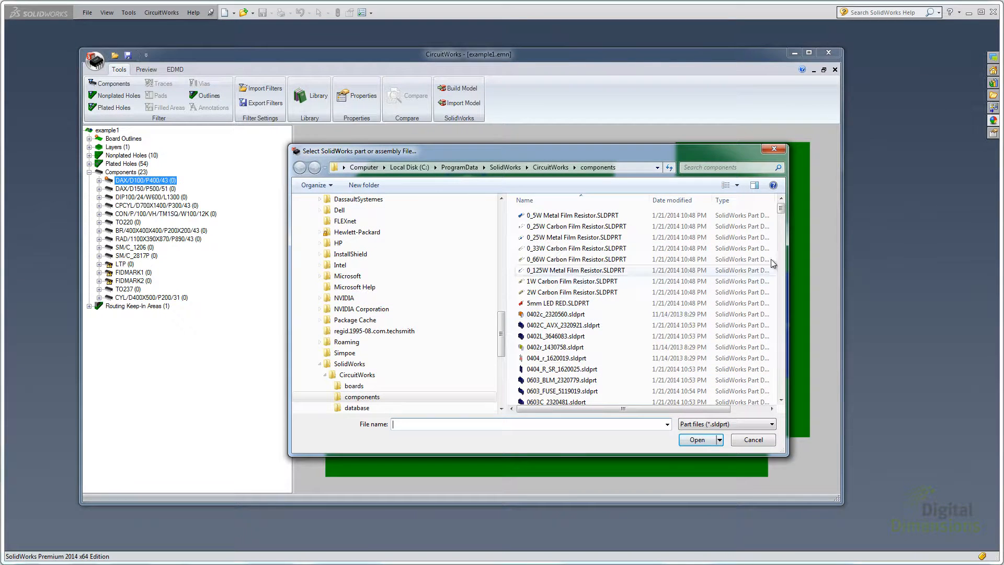
left_click_drag(781, 213, 774, 271)
left_click(553, 213)
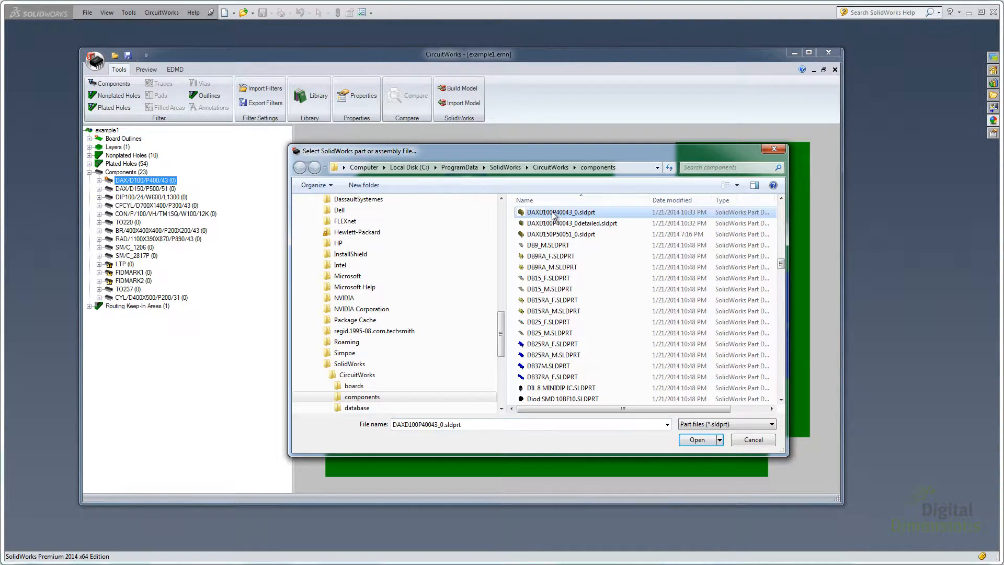
left_click(696, 439)
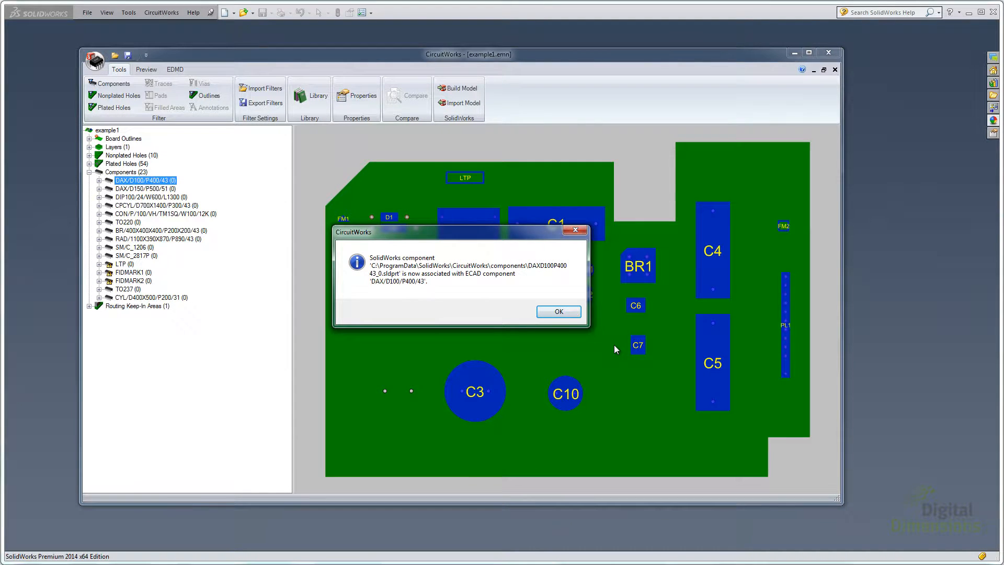
left_click(566, 313)
Disassociate DAX/D100/P400/43 from its SolidWorks model without deleting the part file from disk
right_click(152, 183)
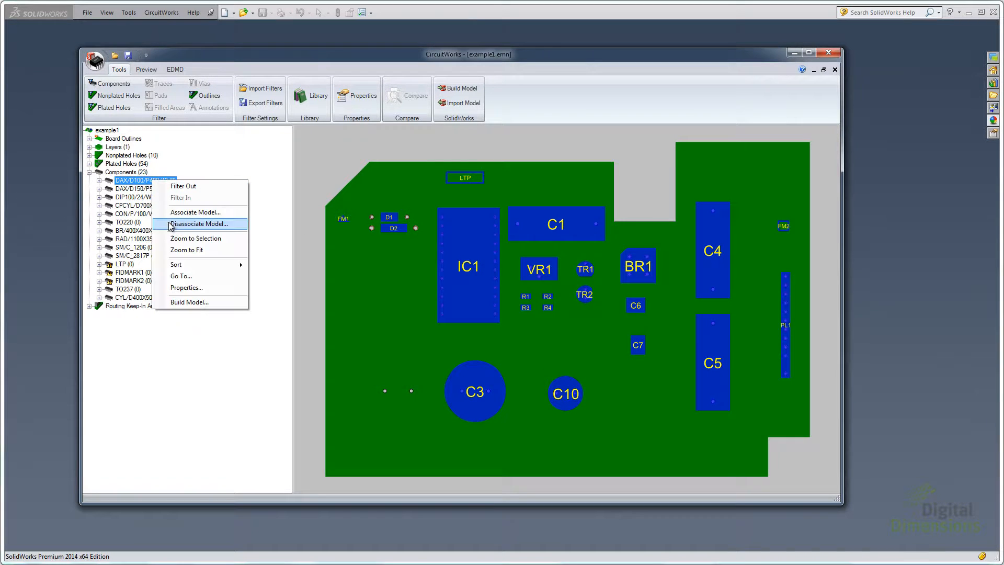
left_click(199, 227)
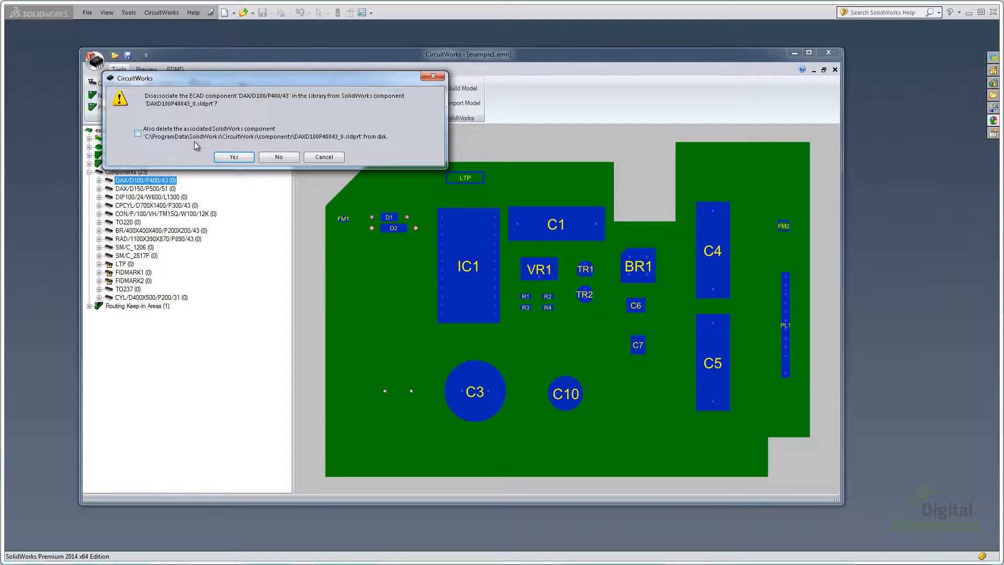
left_click(234, 157)
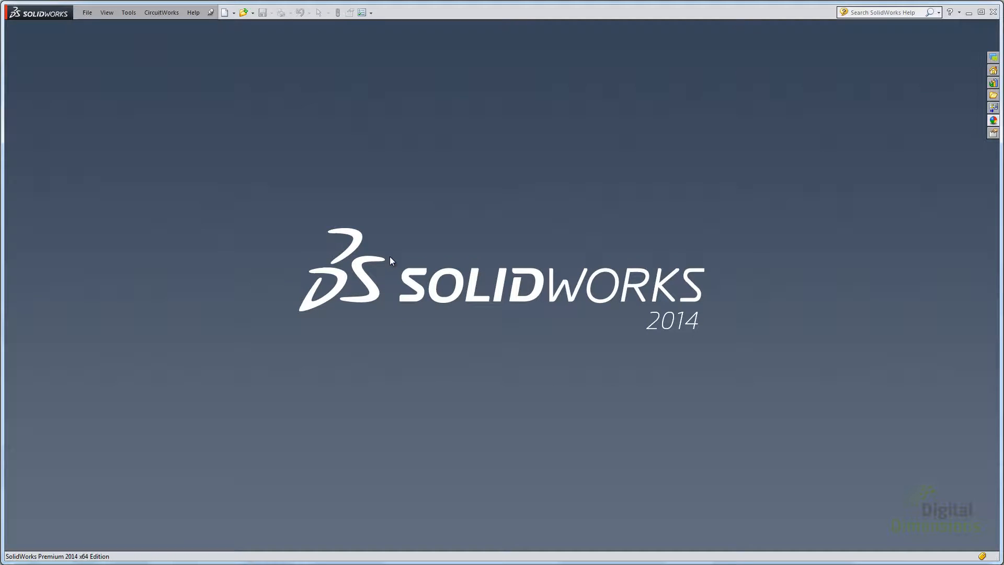
key("alt+Tab")
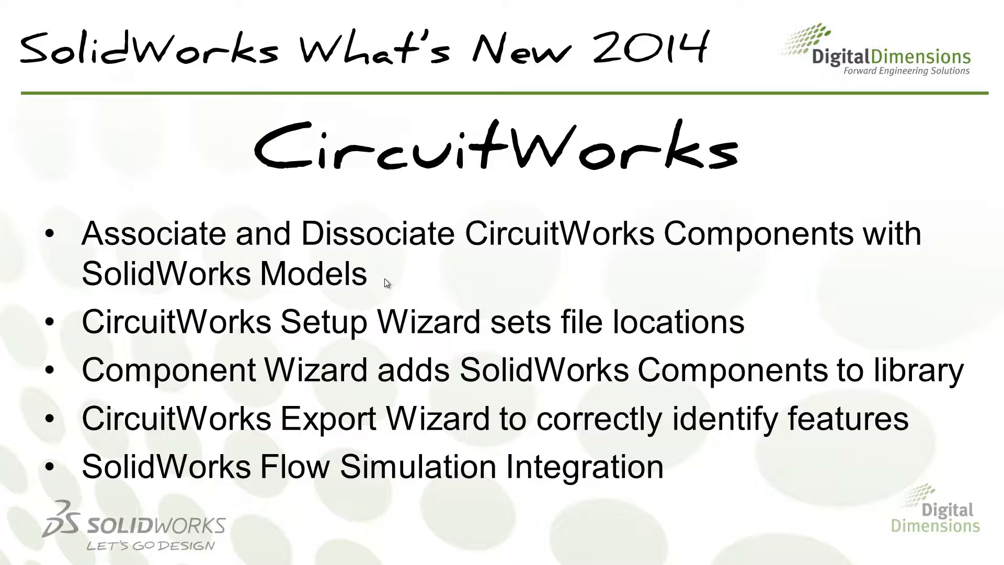
key("alt+Tab")
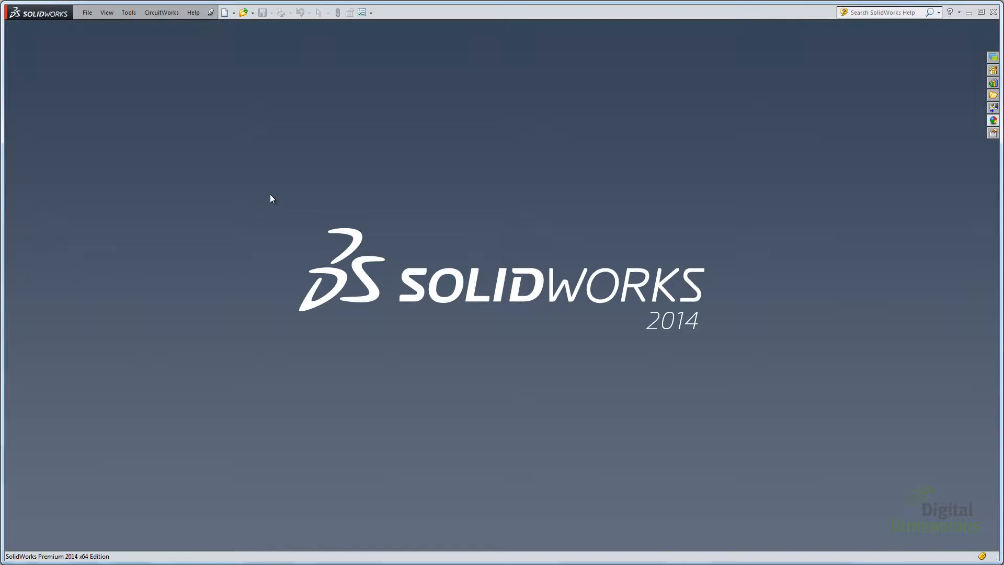
Open the CircuitWorks options and launch the CircuitWorks Setup Wizard from the general settings
left_click(161, 13)
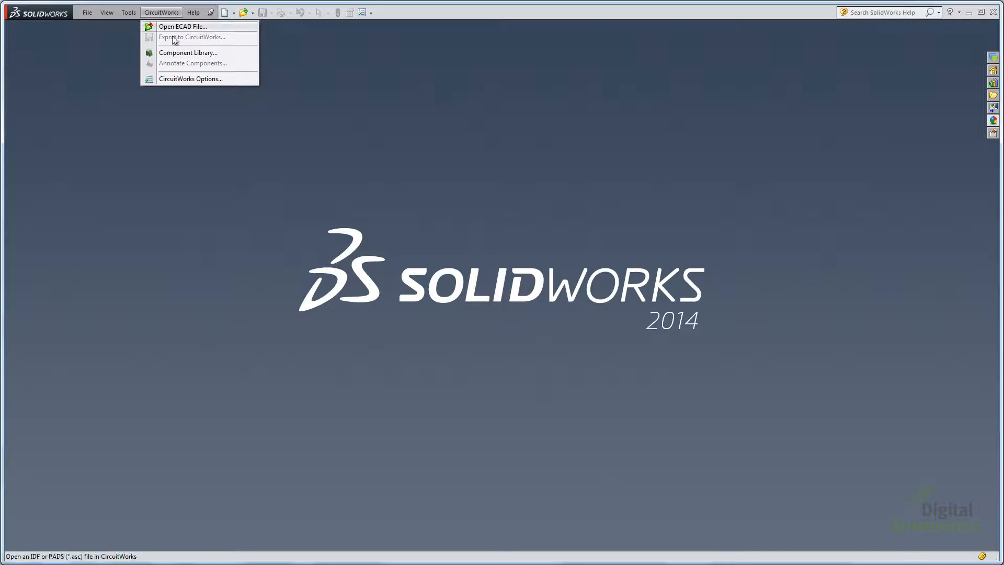
left_click(182, 79)
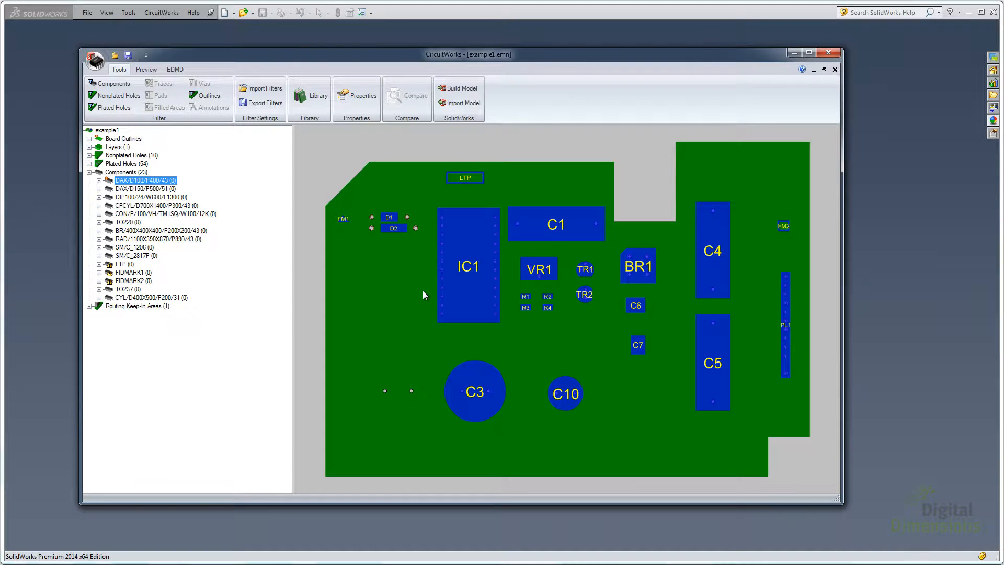
left_click(95, 62)
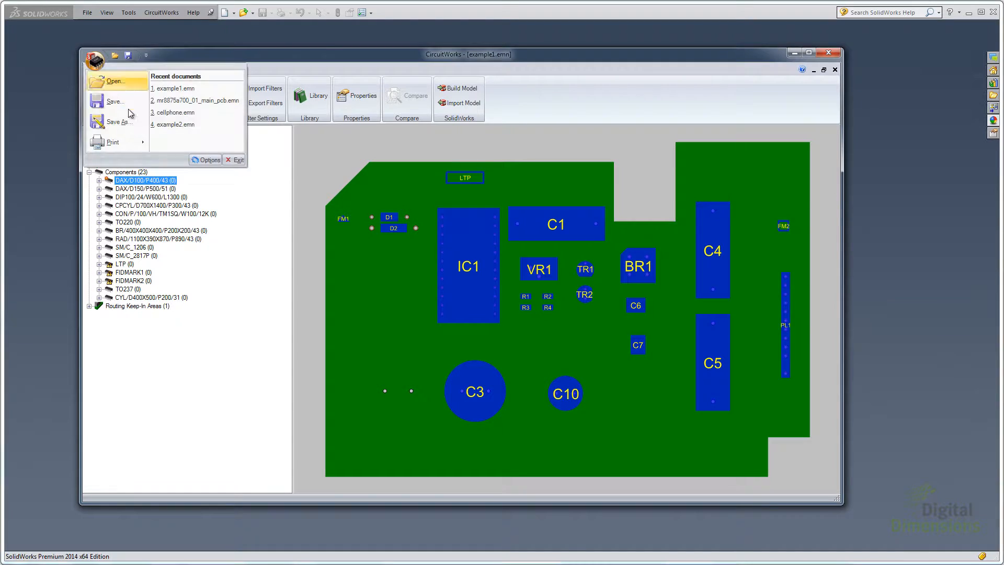
left_click(206, 160)
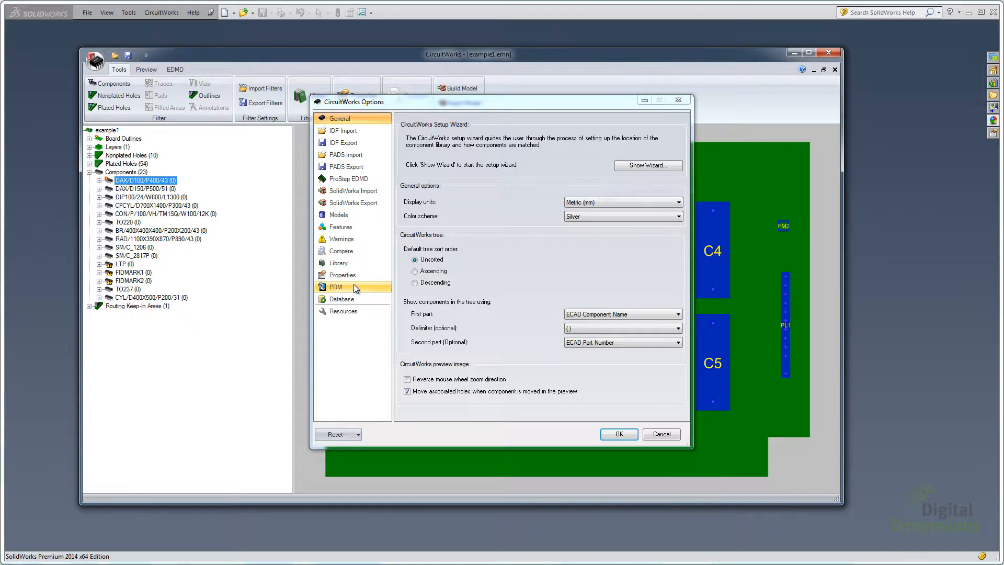
left_click(649, 170)
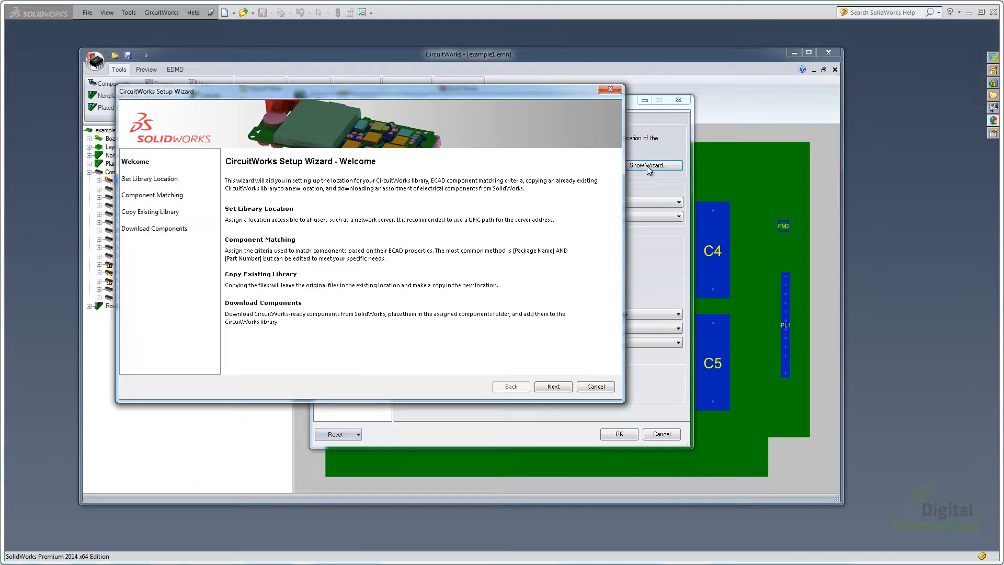
left_click_drag(468, 95, 594, 99)
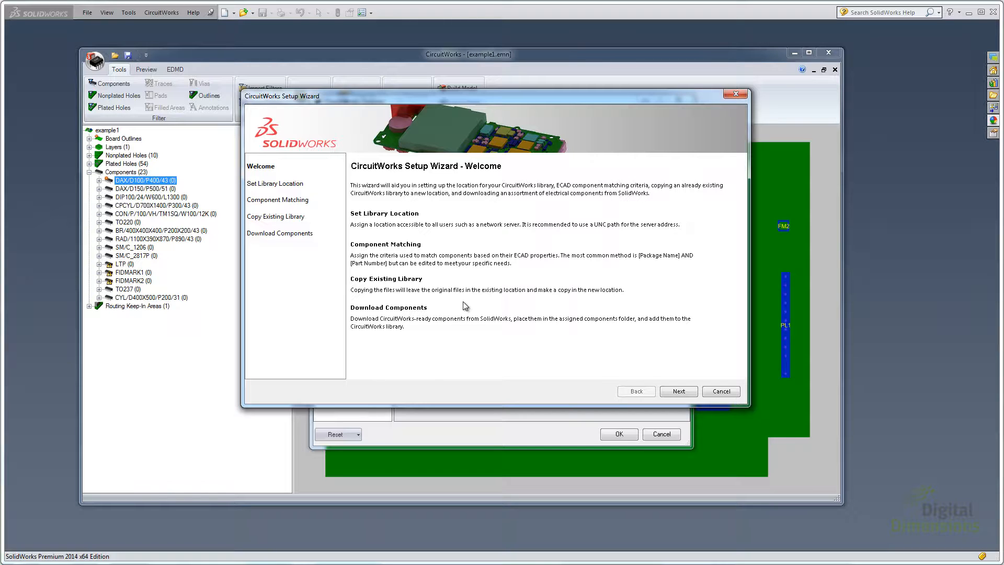
Finish the setup wizard with library location C:\ProgramData\SolidWorks\CircuitWorks and matching by package name and part number, skipping the component download, and close the options
left_click(678, 393)
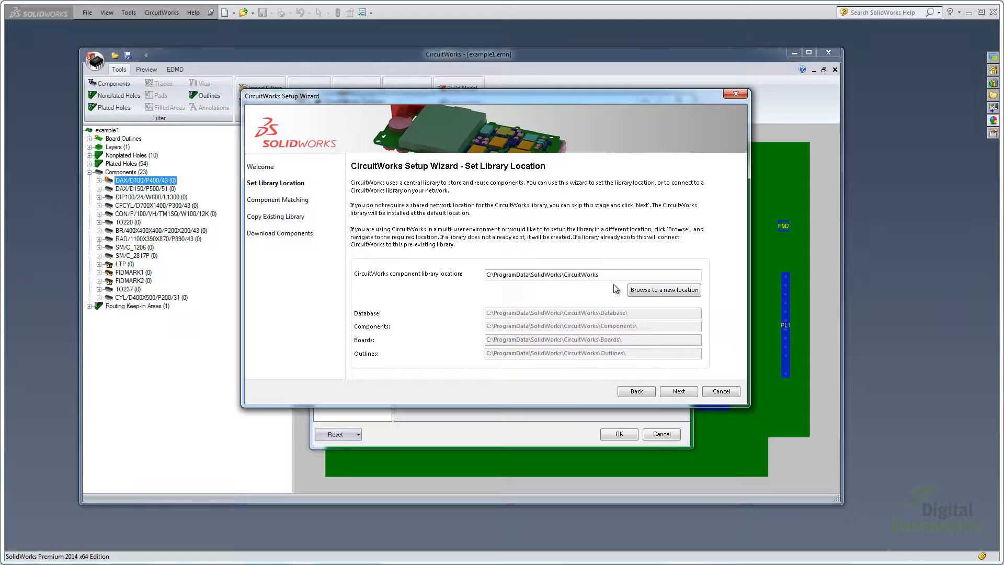
left_click(672, 393)
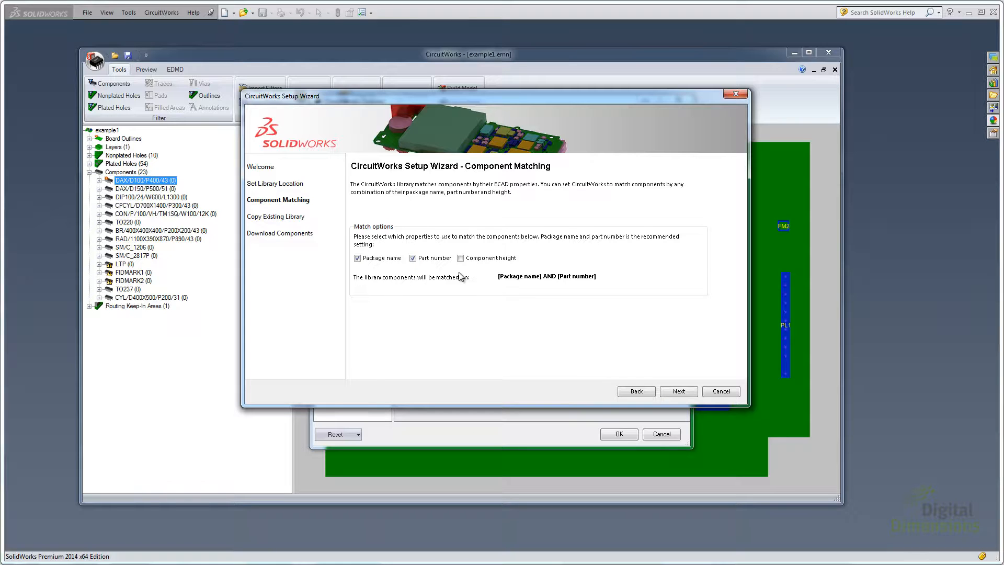
left_click(682, 394)
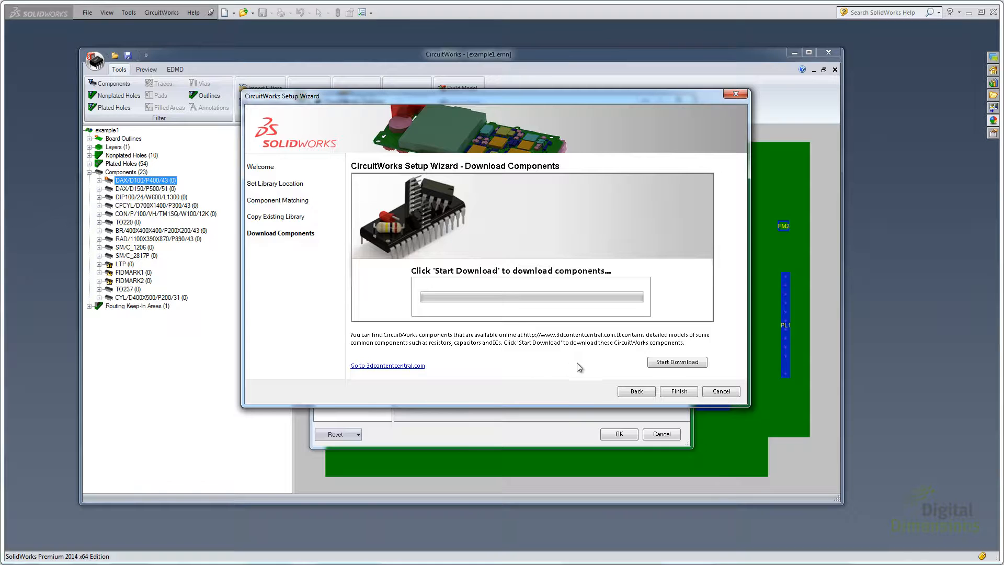
left_click(679, 392)
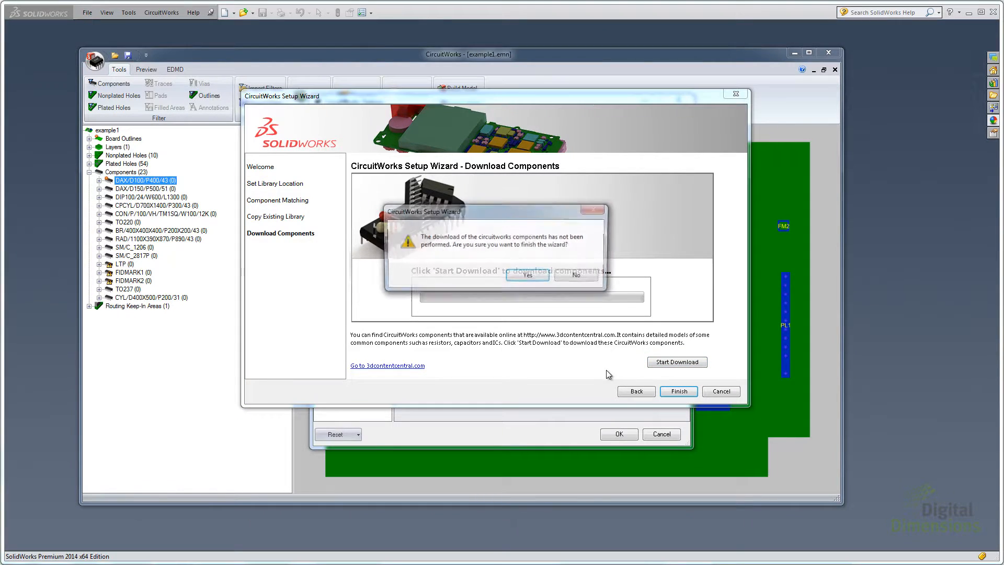
left_click(528, 276)
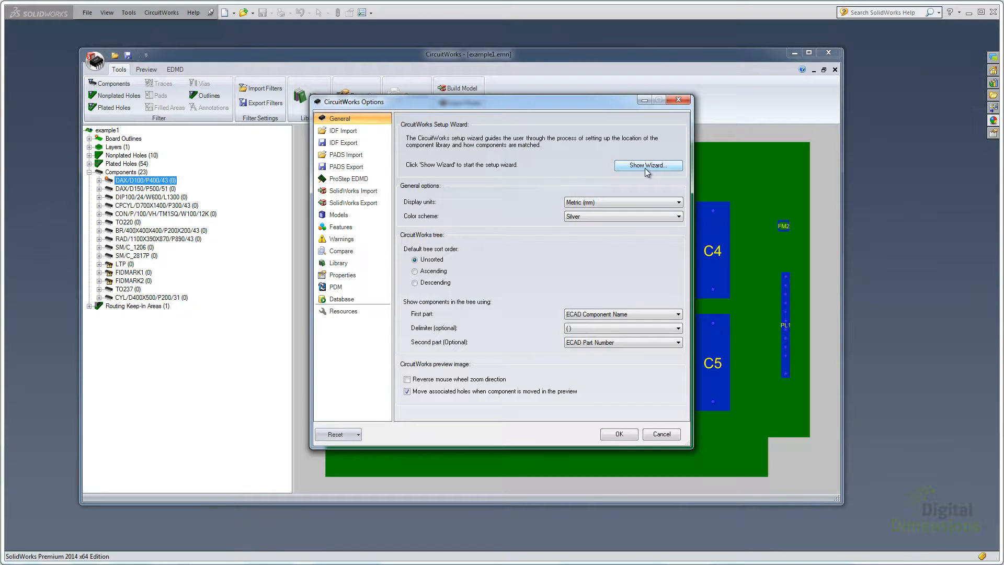
left_click(661, 435)
Switch to Windows Explorer and look through the part models in the CircuitWorks components folder
left_click(172, 564)
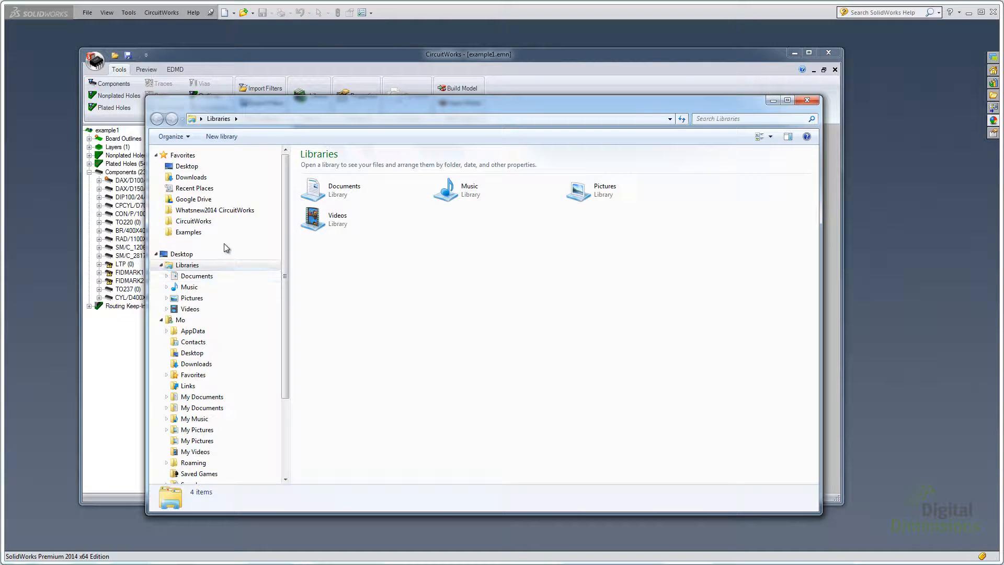
left_click(193, 221)
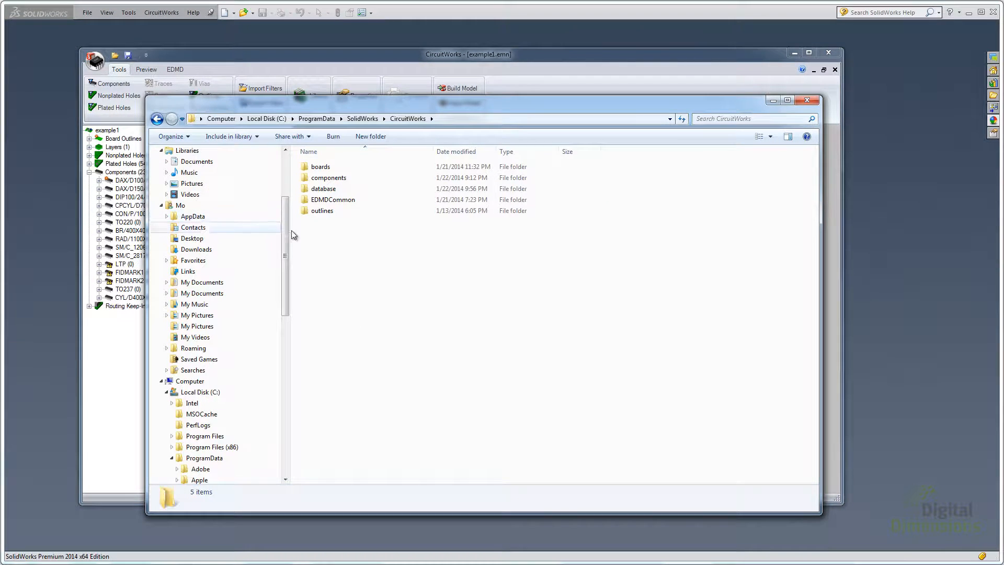
double_click(335, 178)
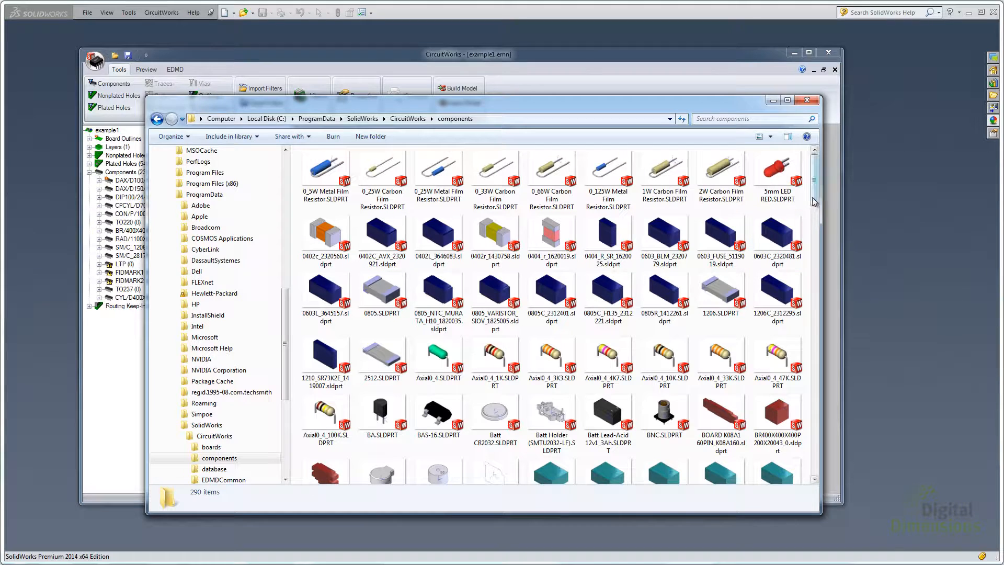
scroll(815, 197, "down", 2)
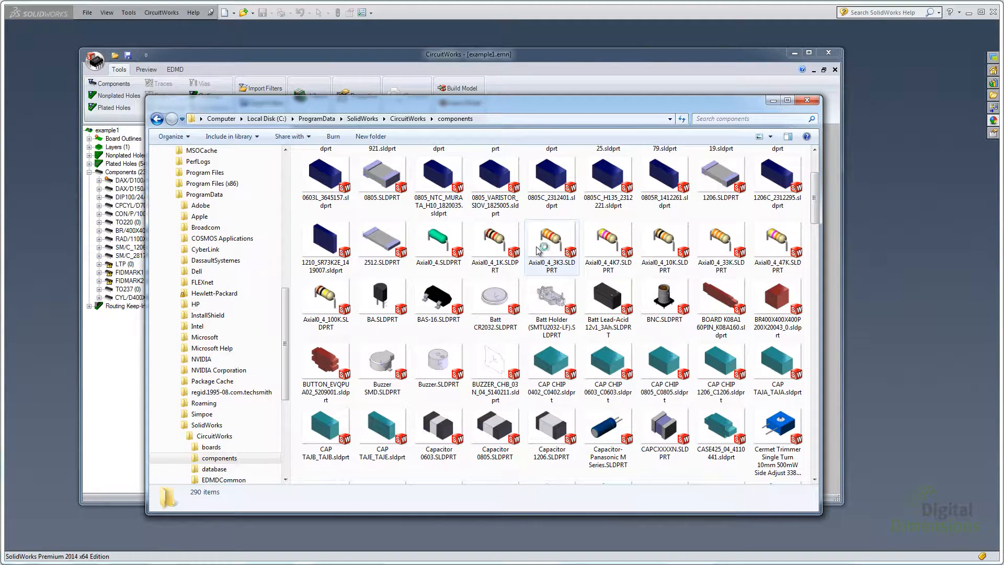
left_click_drag(816, 213, 817, 225)
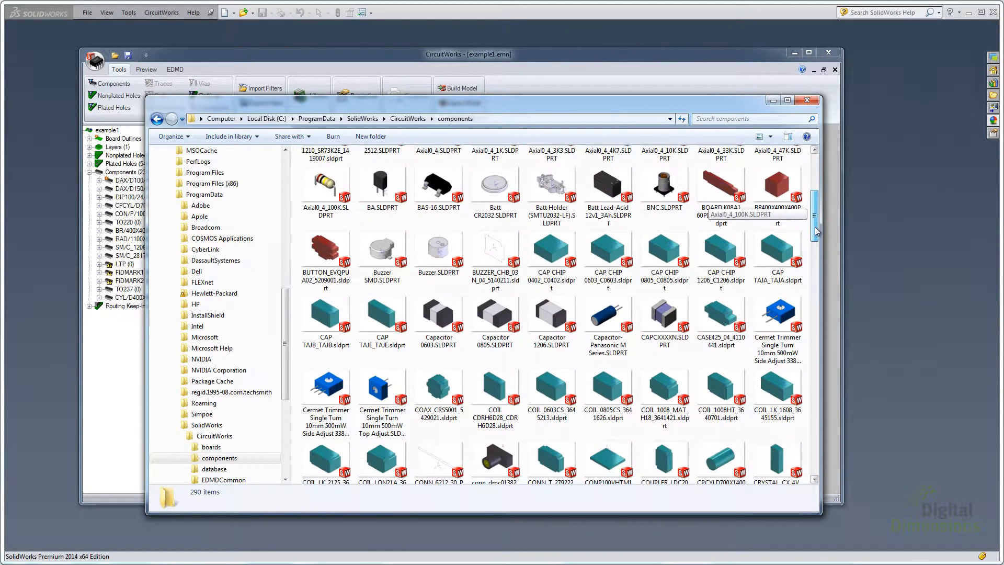
left_click_drag(816, 231, 834, 328)
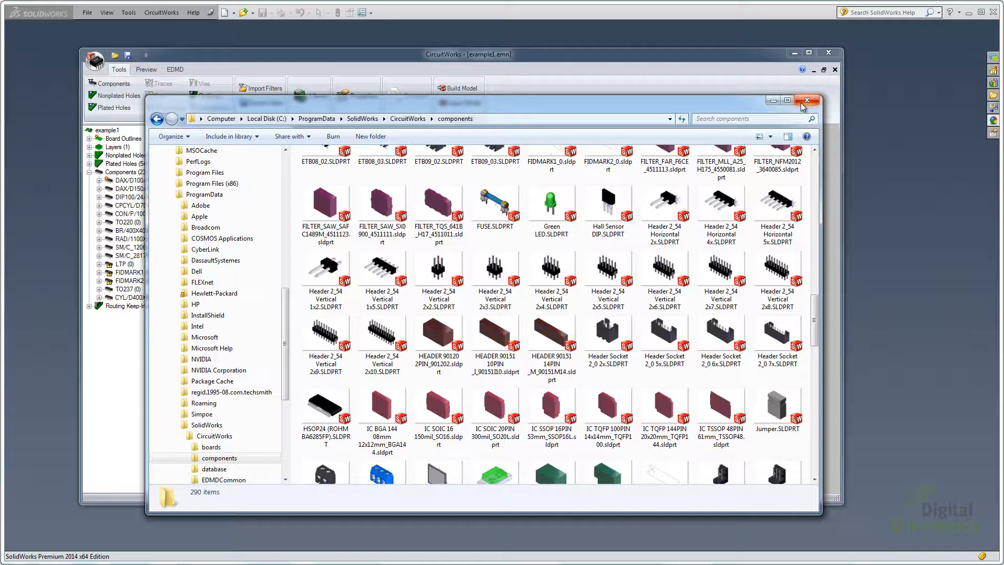
key("alt+Tab")
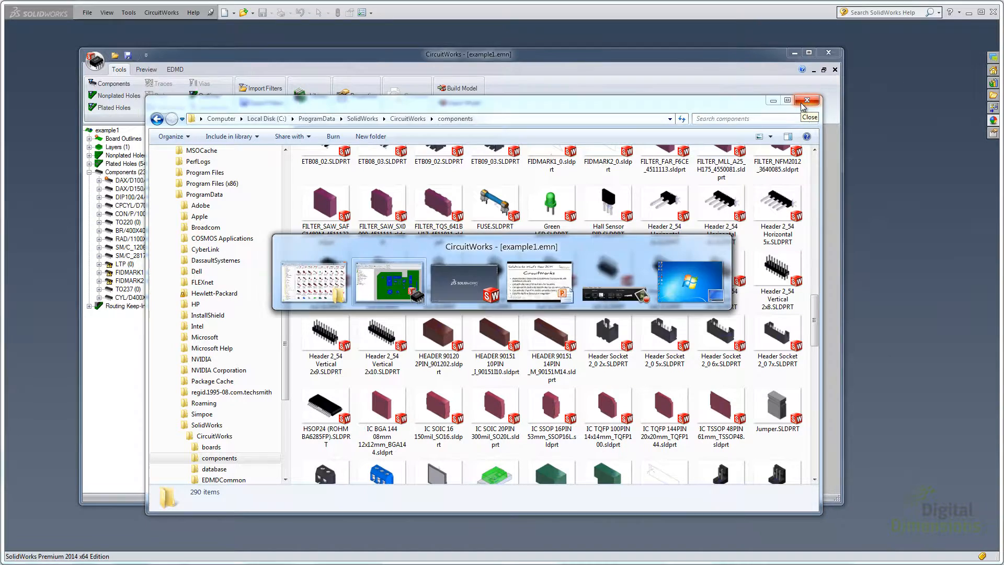
key("alt+Tab")
key("alt+Tab")
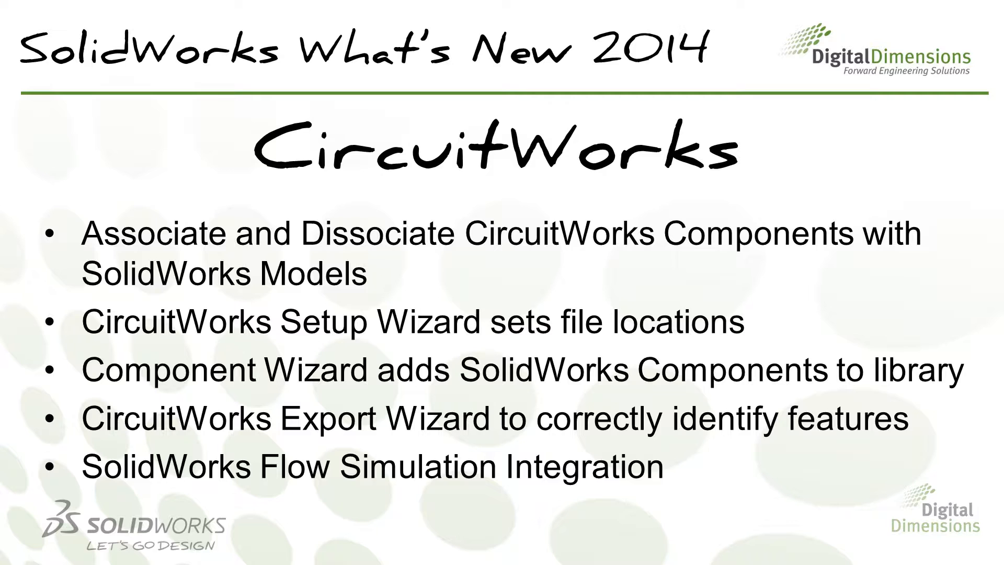
key("alt+Tab")
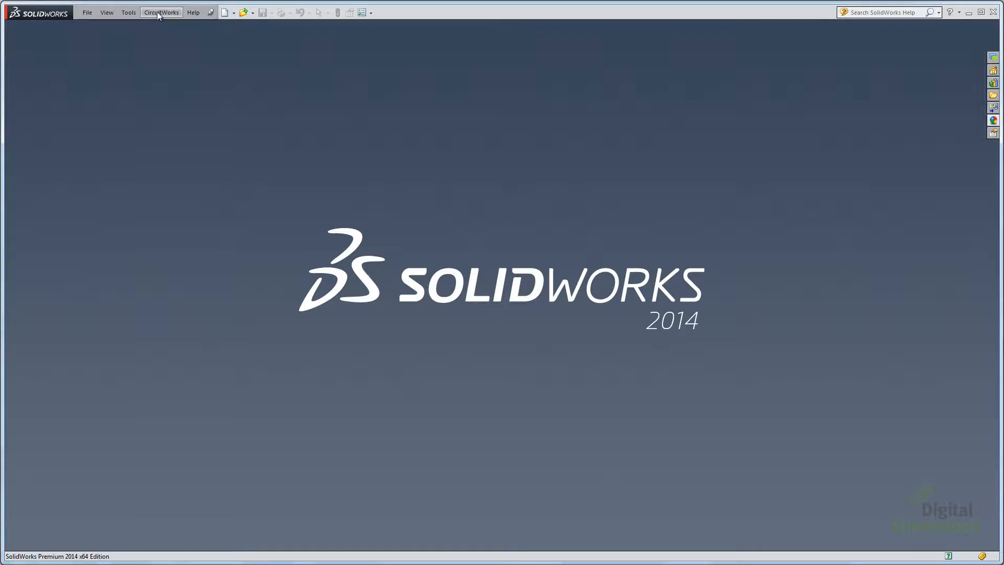
Open the CircuitWorks Component Library, start the Library Component Wizard and advance it to the Select Components stage
left_click(158, 12)
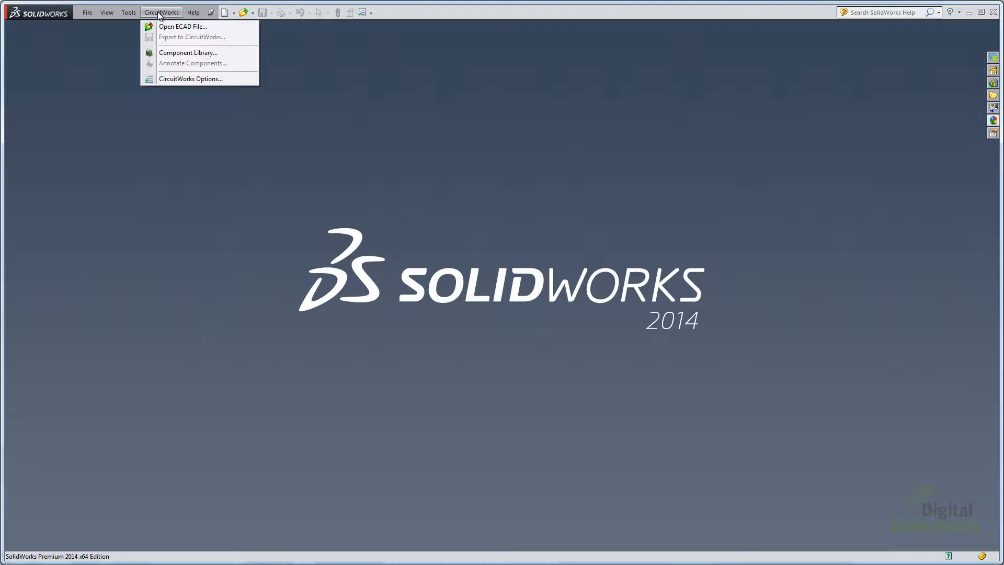
left_click(177, 53)
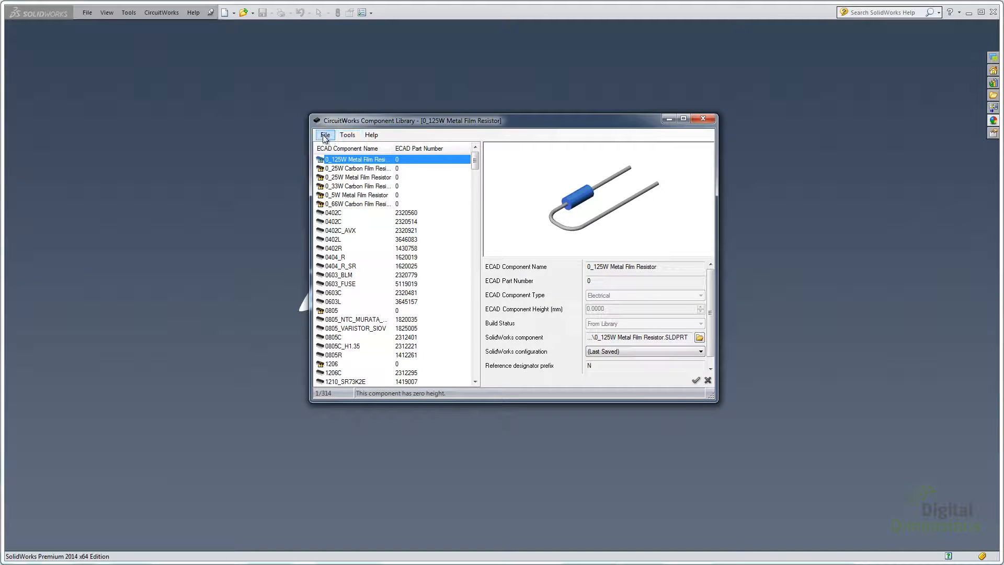
left_click(325, 135)
left_click(354, 162)
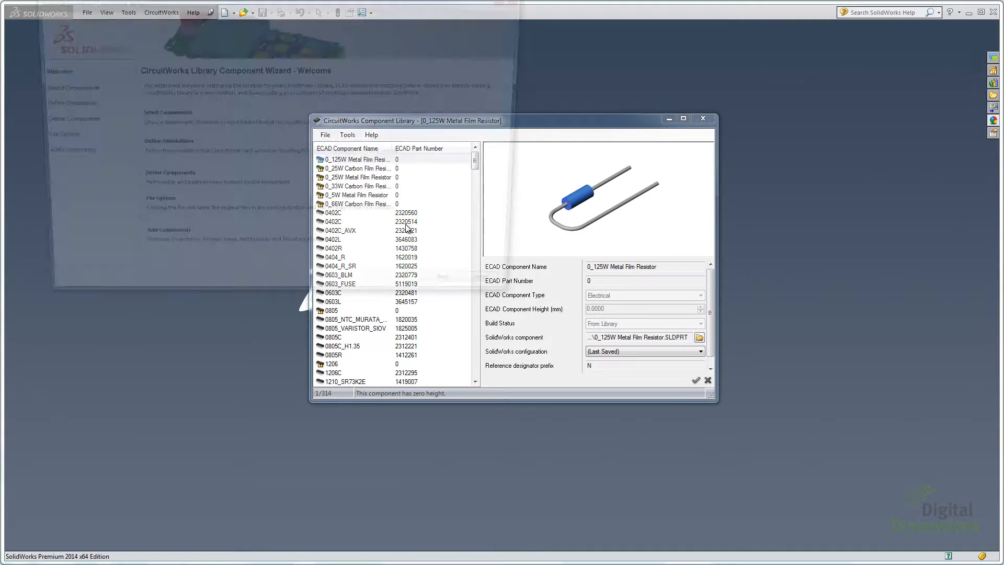
left_click_drag(314, 1, 538, 109)
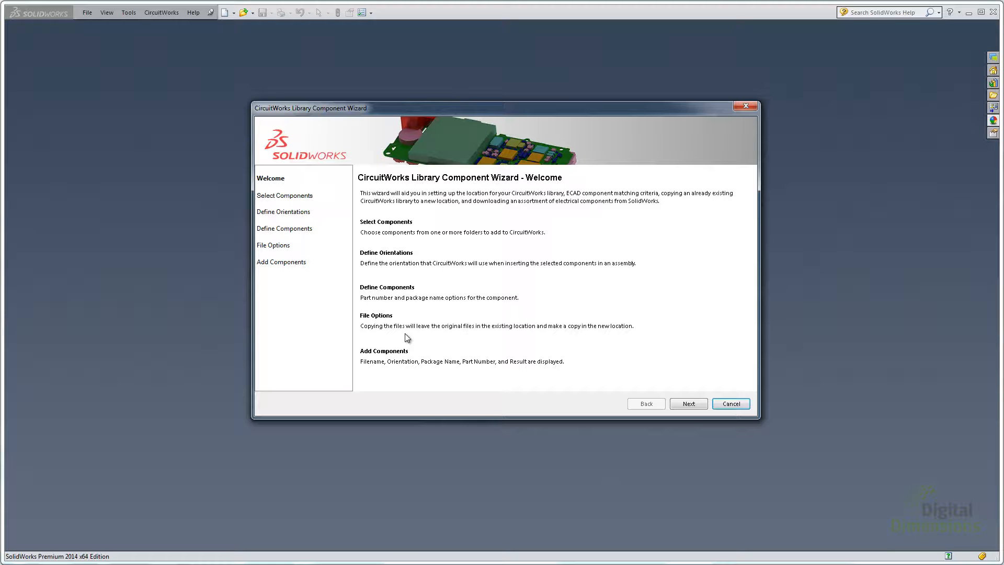
left_click(689, 404)
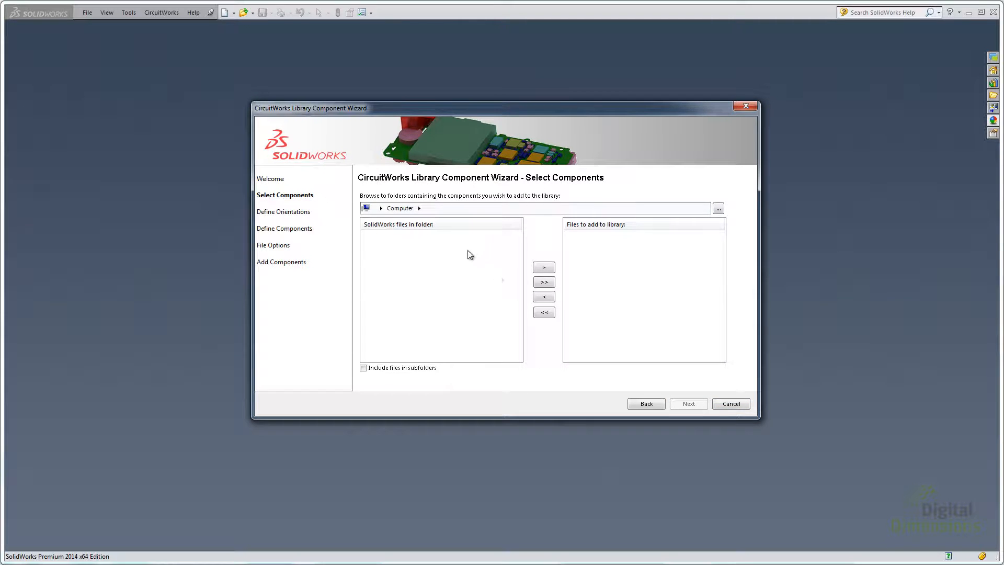
Browse to the Desktop folder, add DIP SW16.SLDPRT to the files to add to the library, and continue to the orientations stage
left_click(718, 209)
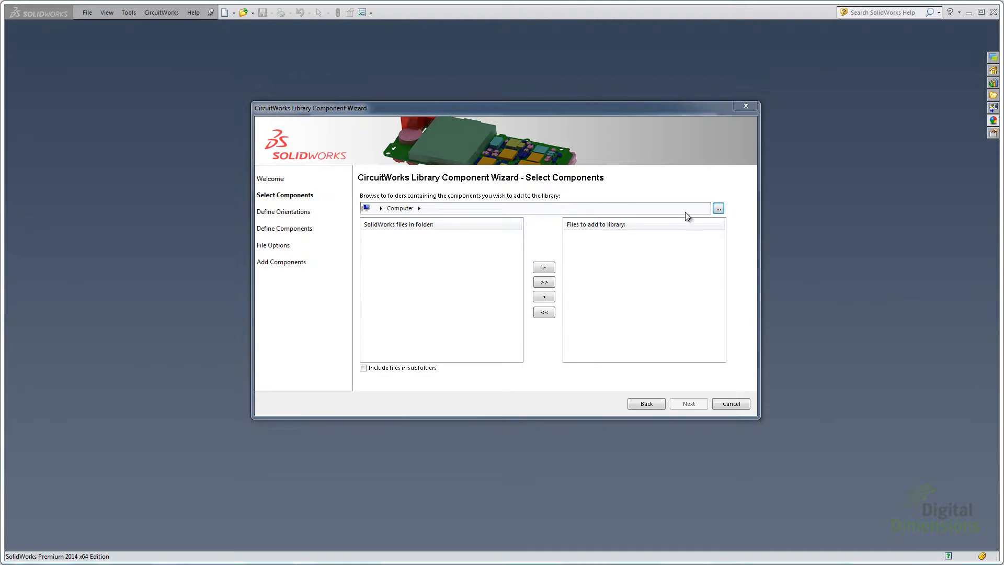
left_click(527, 355)
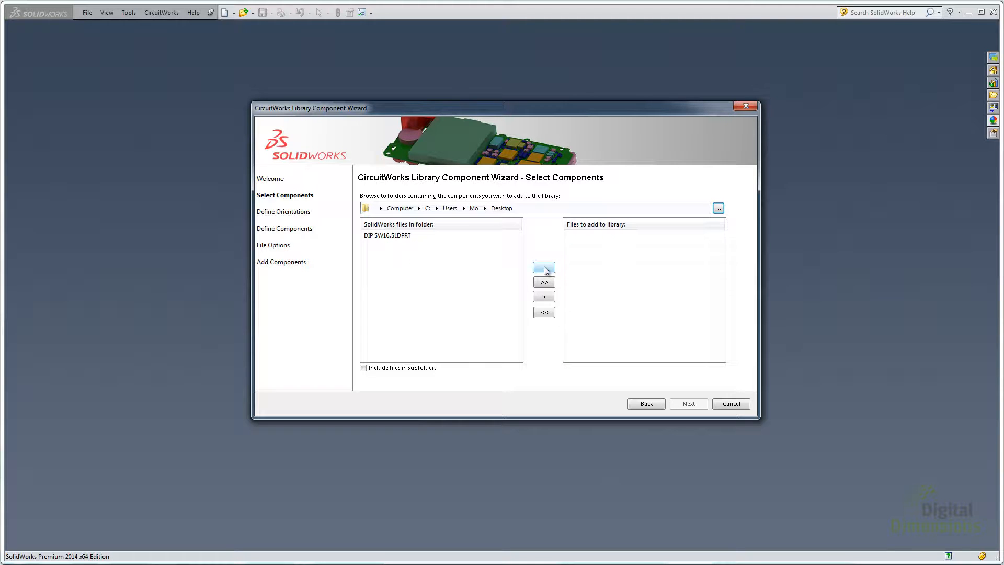
left_click(376, 236)
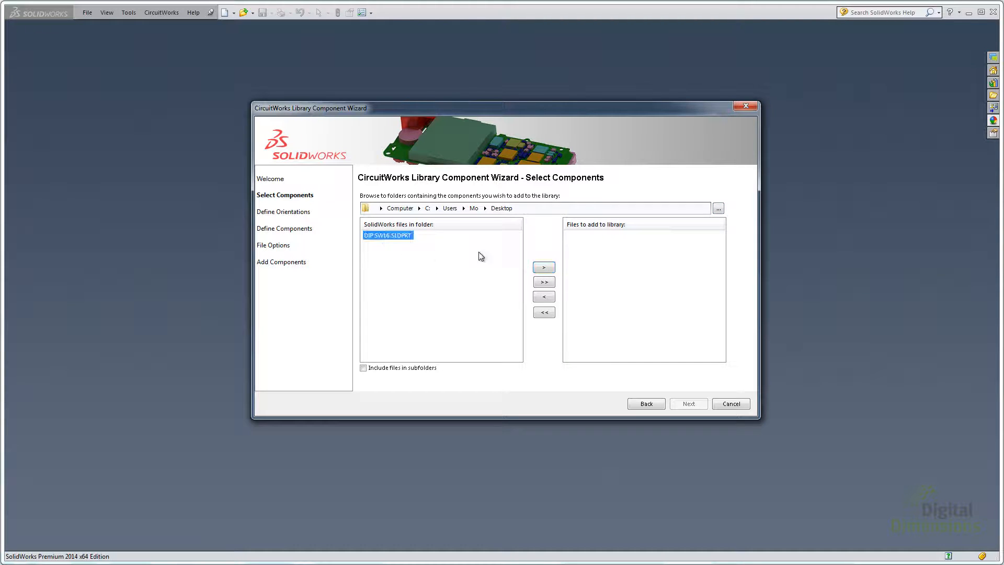
left_click(544, 268)
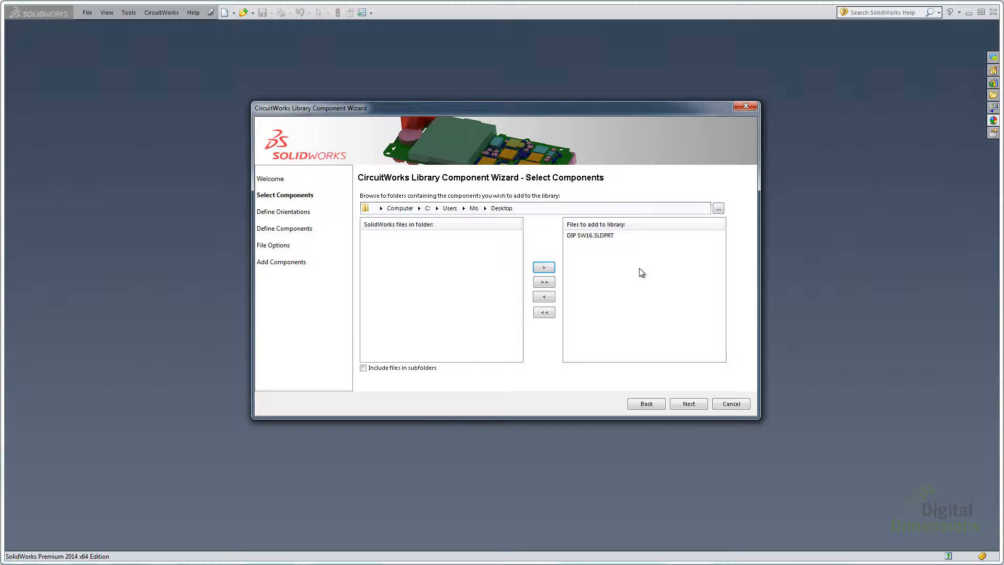
left_click(688, 403)
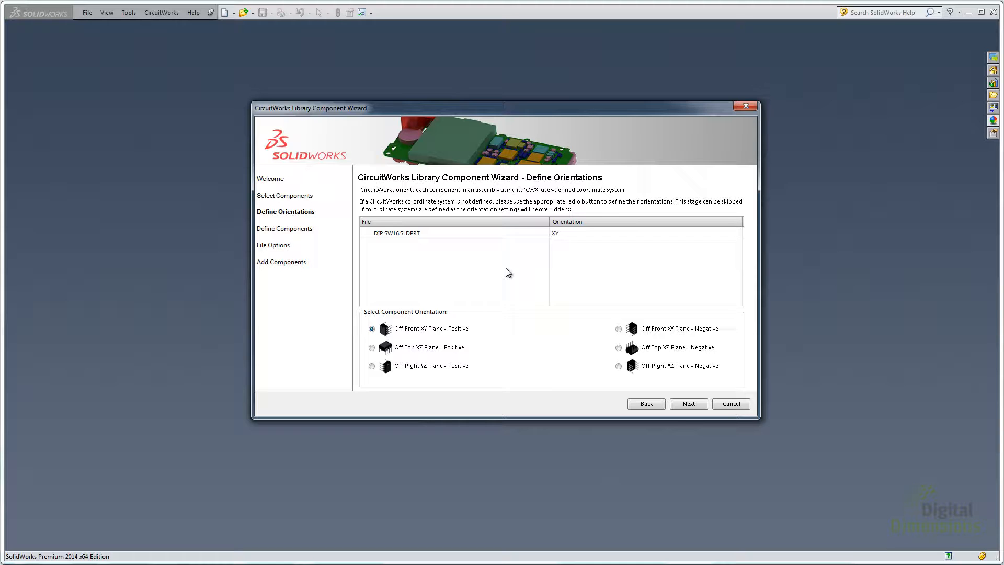
Accept the positive front XY orientation, enable custom property mappings, and keep copying files to the default library folder with prompts for missing names
left_click(688, 404)
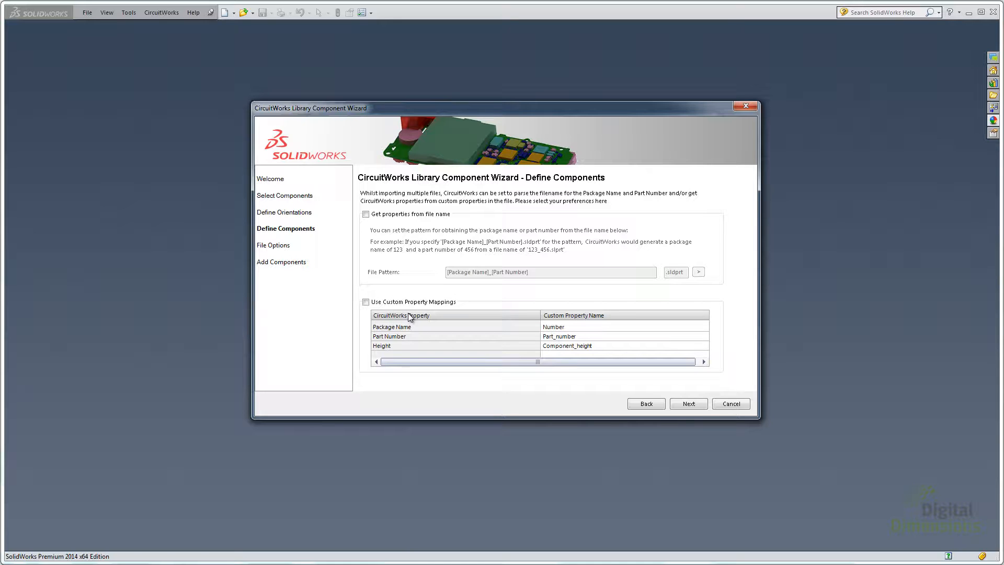
left_click(366, 302)
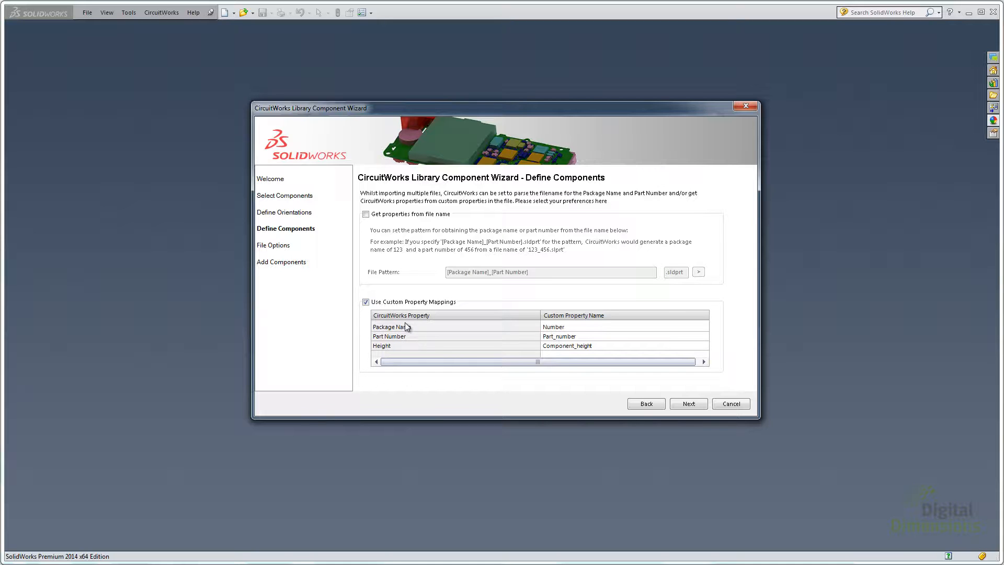
left_click(687, 403)
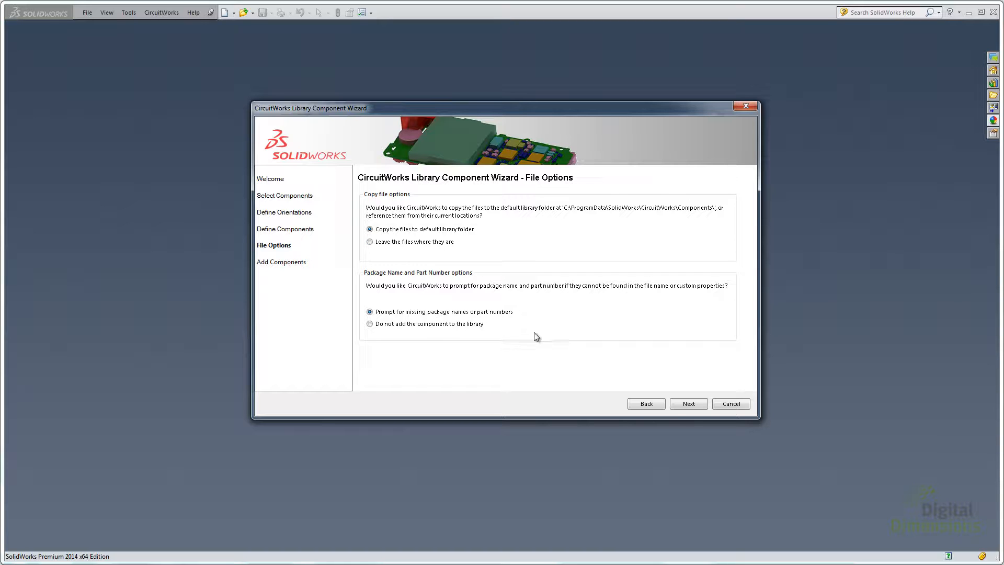
left_click(695, 405)
Add the DIP switch with package name DIPSW16 and a part number, finish the wizard, and look through the component library list
left_click(688, 361)
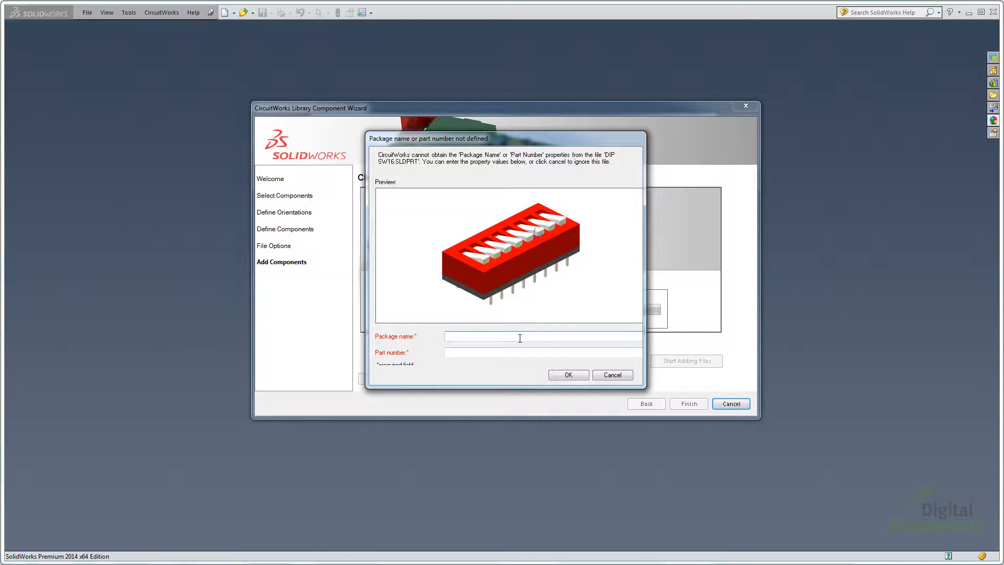
type("DIPSW16")
left_click(484, 351)
type("D")
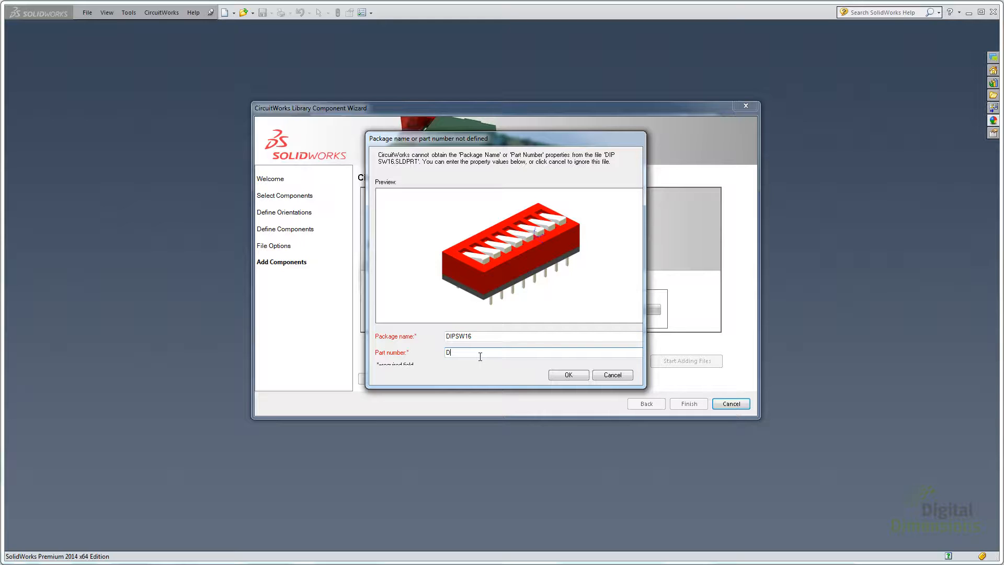
type("PSW16")
left_click(567, 375)
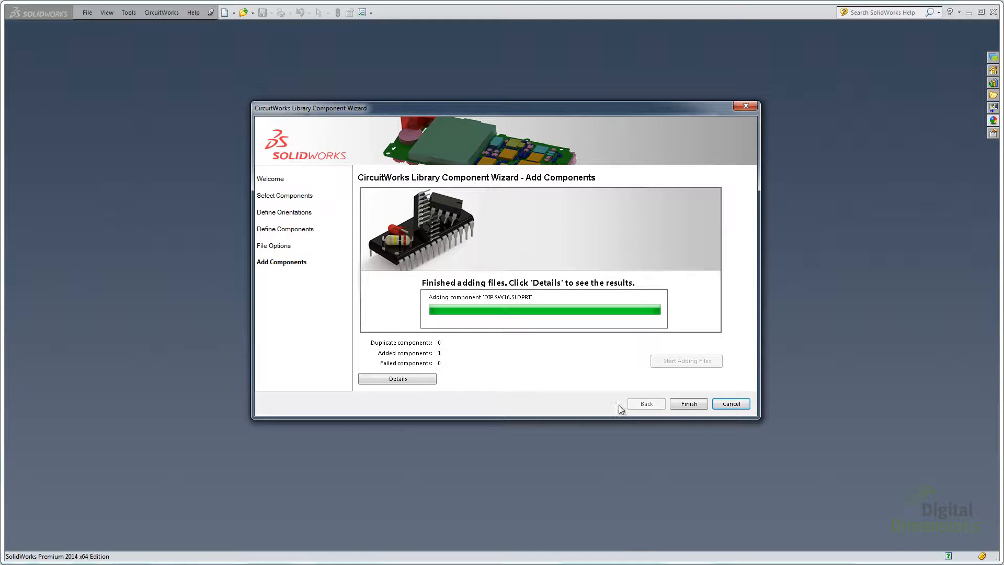
left_click(699, 405)
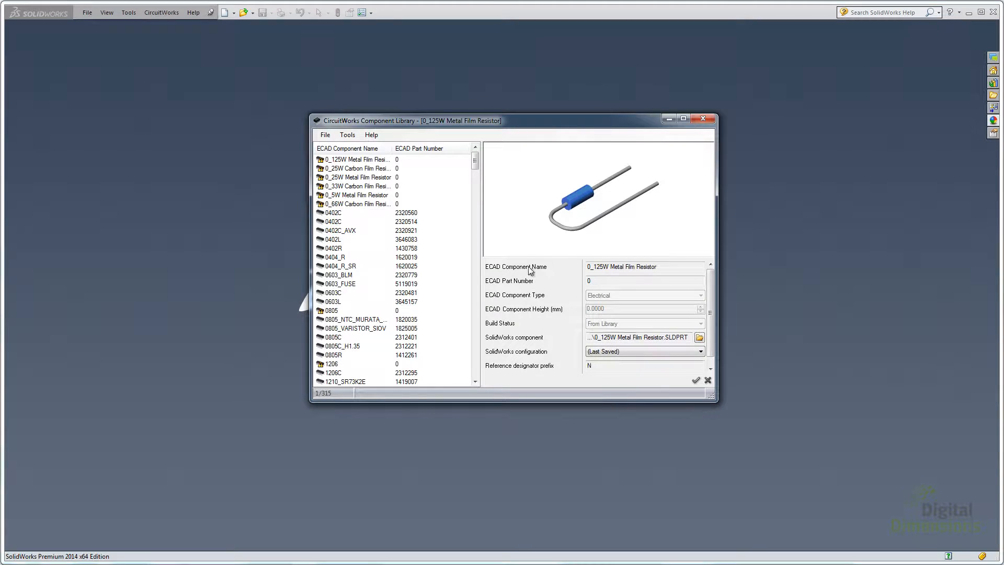
left_click_drag(475, 162, 470, 245)
left_click(342, 249)
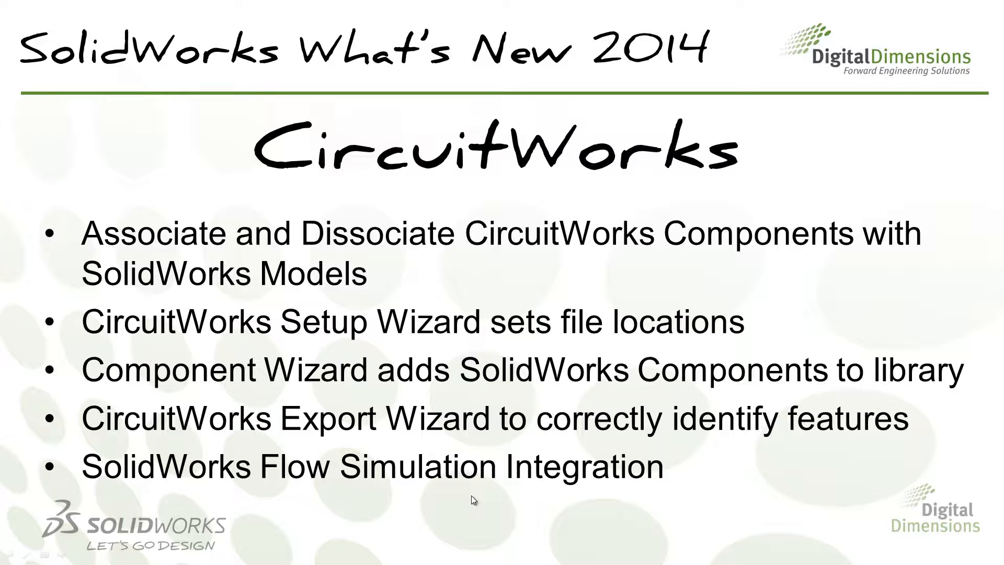
Switch to the cellphone board part and inspect the Board_Outline, NPTH and PTH features in the model
key("alt+Tab")
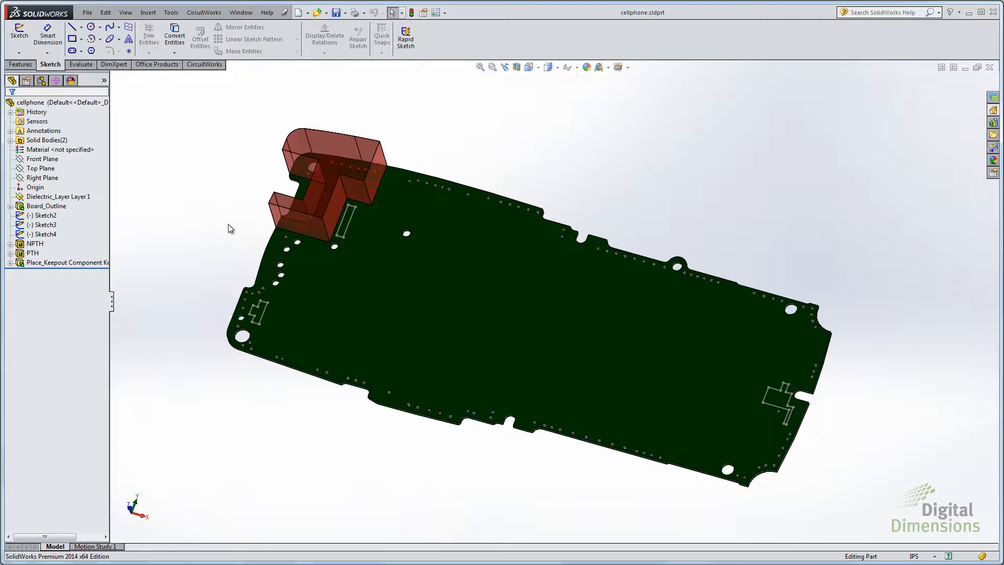
left_click(60, 207)
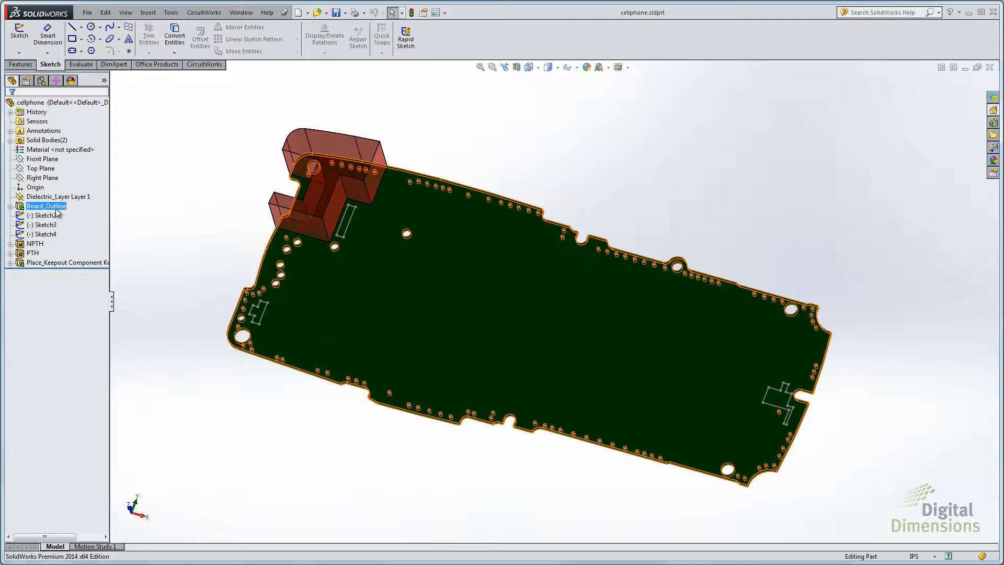
left_click(36, 244)
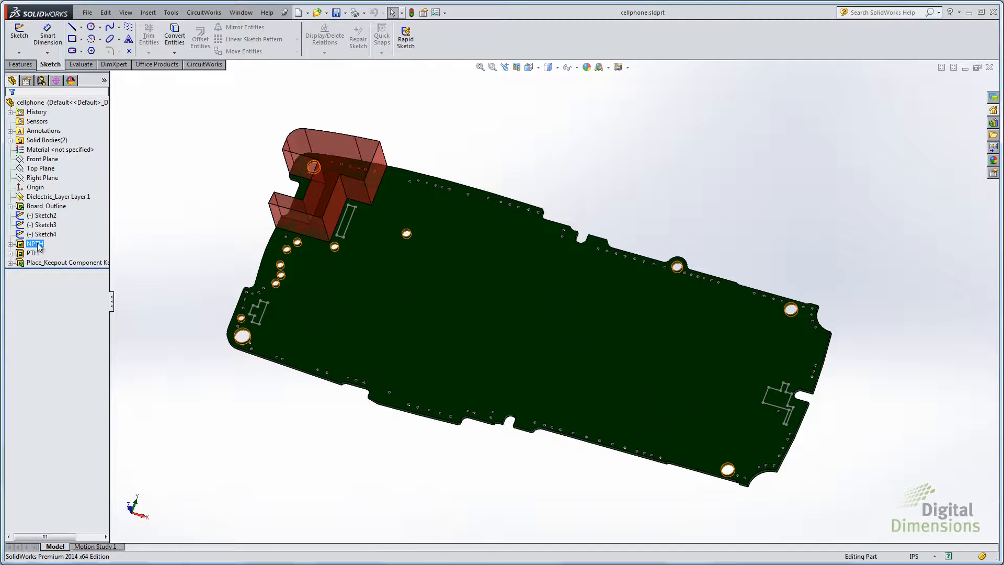
left_click(33, 253)
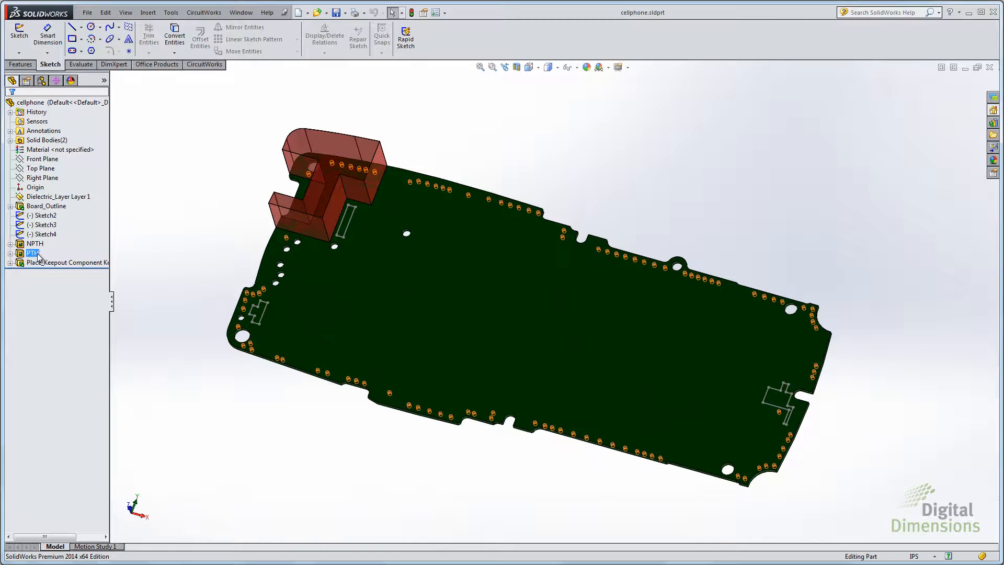
Rename the Board_Outline feature as Board and clear the selection
left_click(64, 207)
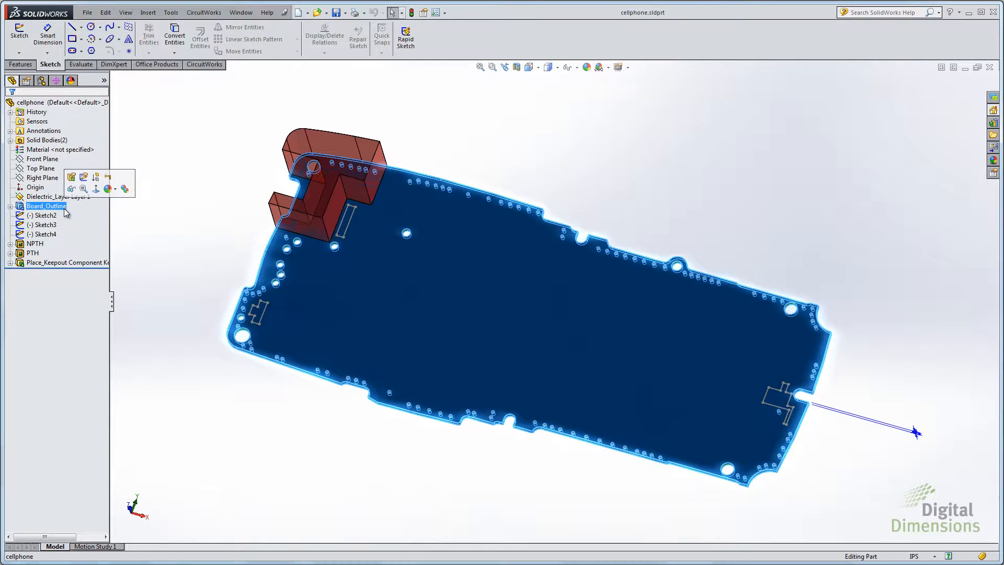
left_click(65, 207)
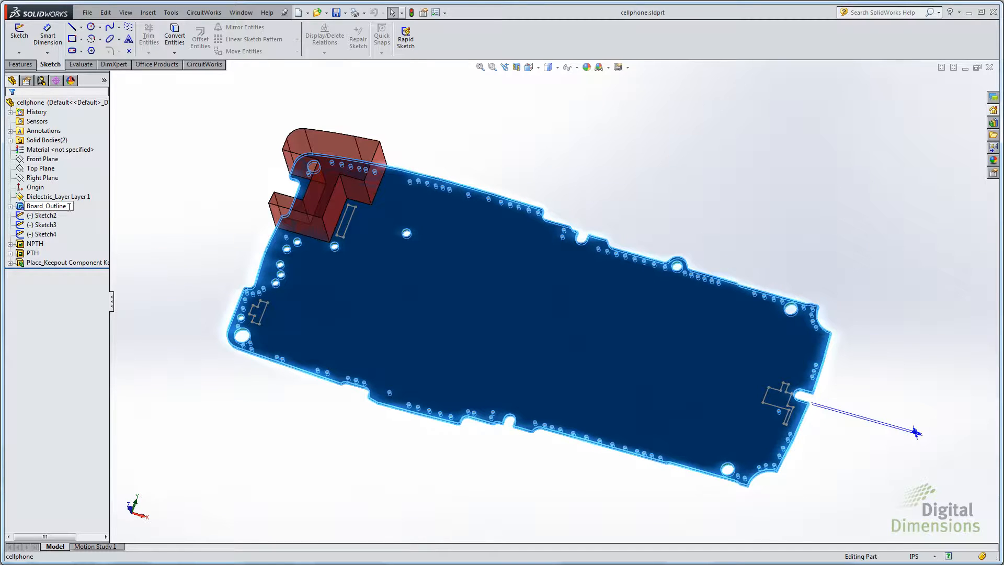
key("BackSpace")
key("Return")
left_click(33, 206)
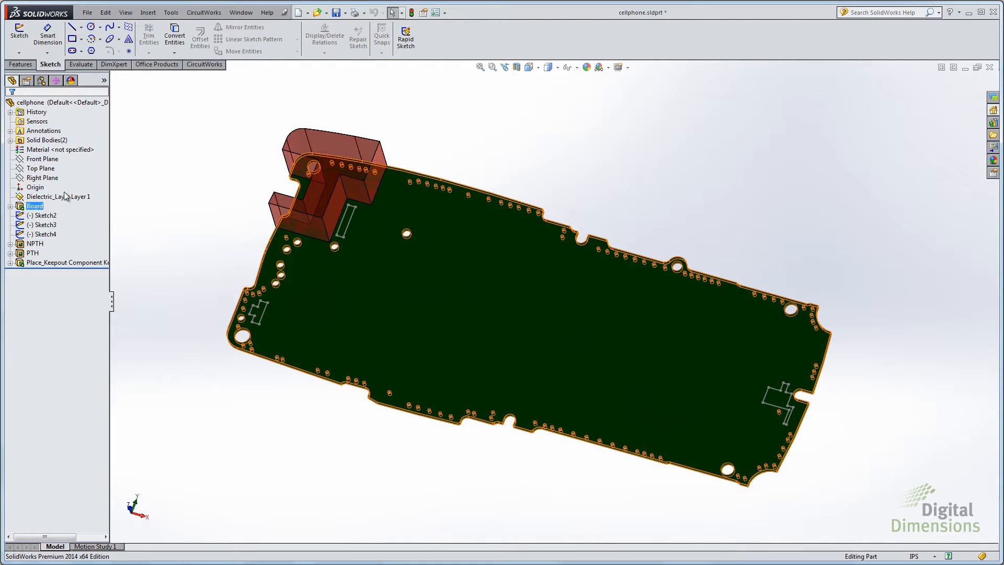
left_click(205, 124)
Start the CircuitWorks Export Wizard for the part, keep its pane pinned, and define the component type as Board
left_click(204, 64)
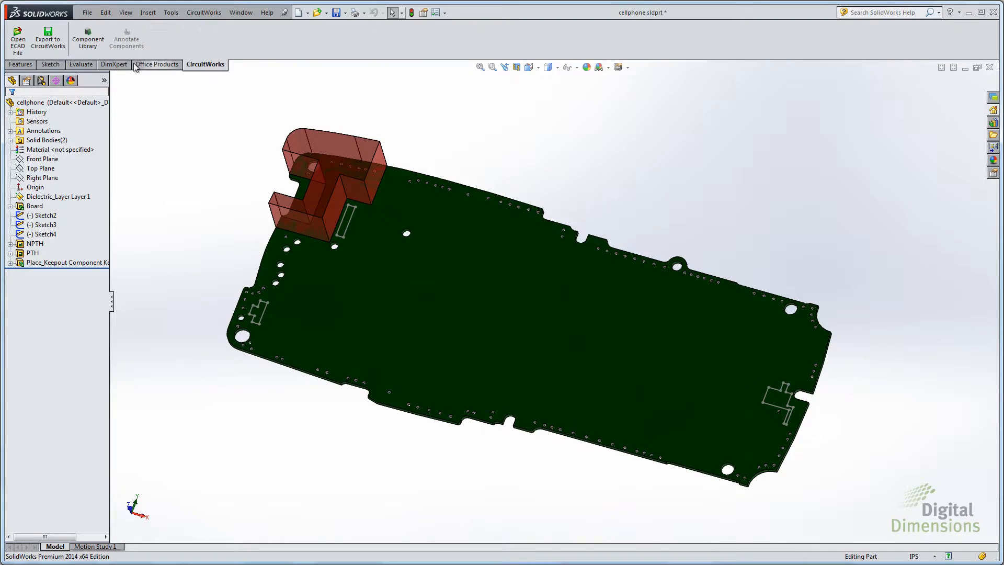
left_click(47, 38)
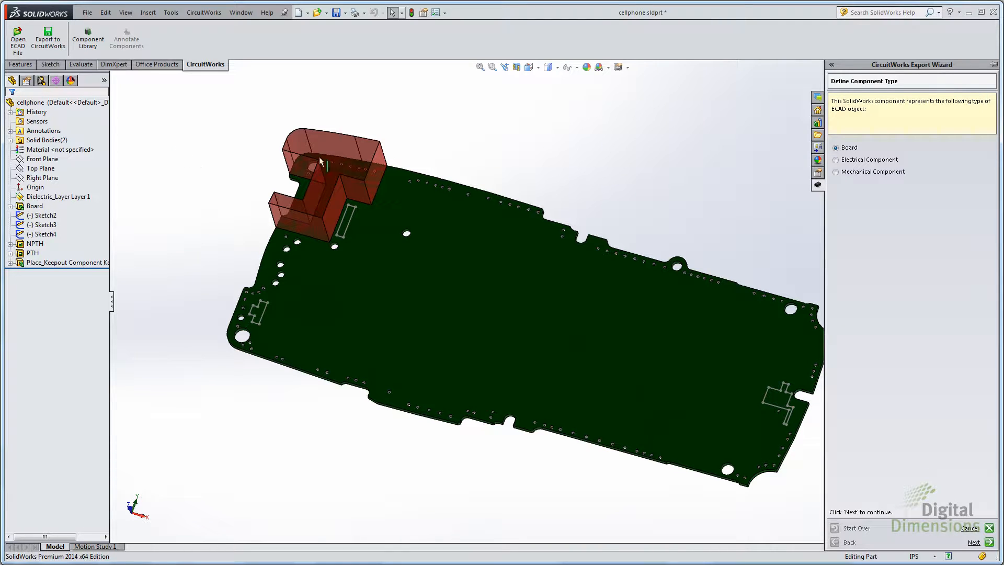
left_click(993, 64)
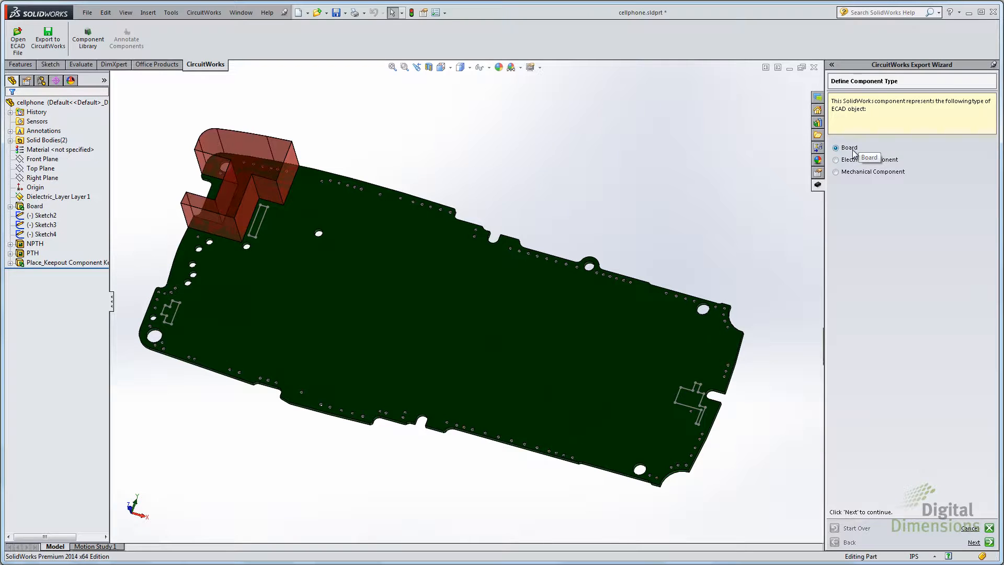
left_click(988, 542)
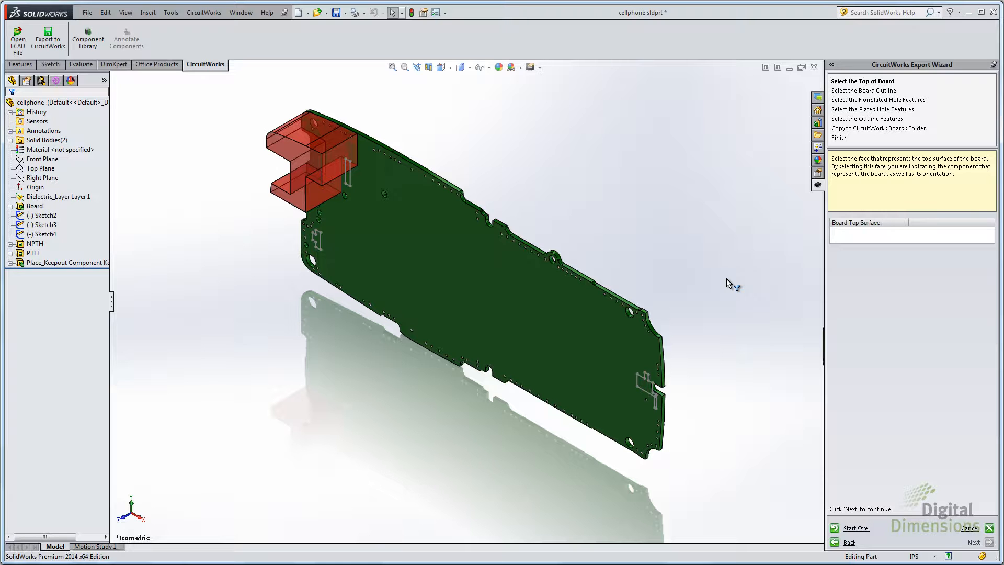
Select the large front face as the board top surface and use the Board feature as the board outline
left_click(453, 281)
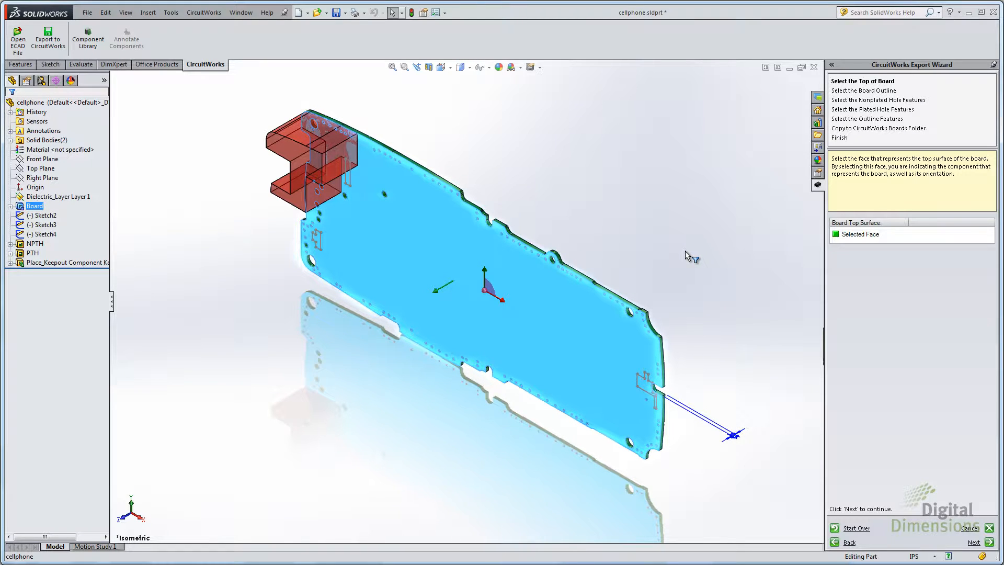
left_click(989, 542)
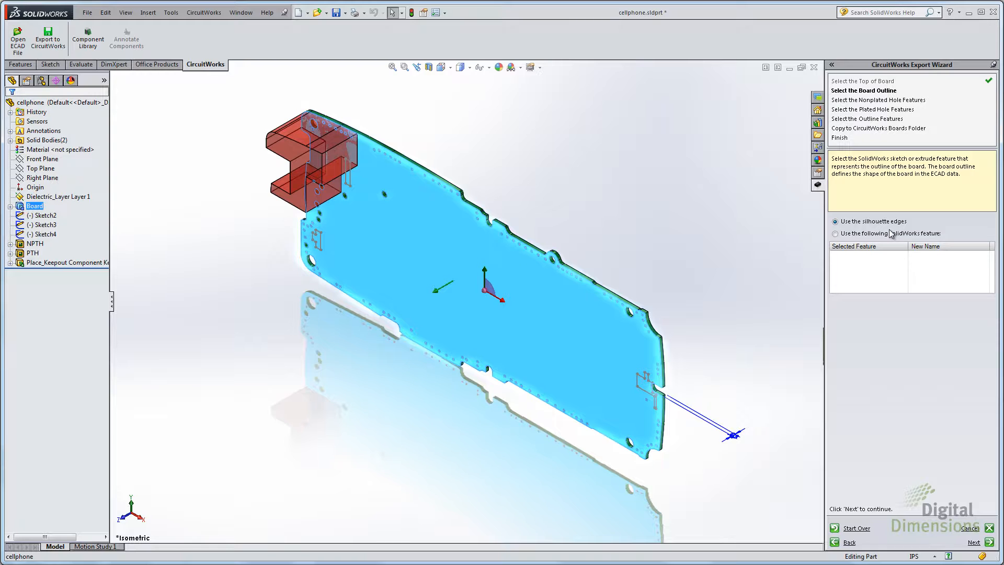
left_click(40, 224)
left_click(44, 209)
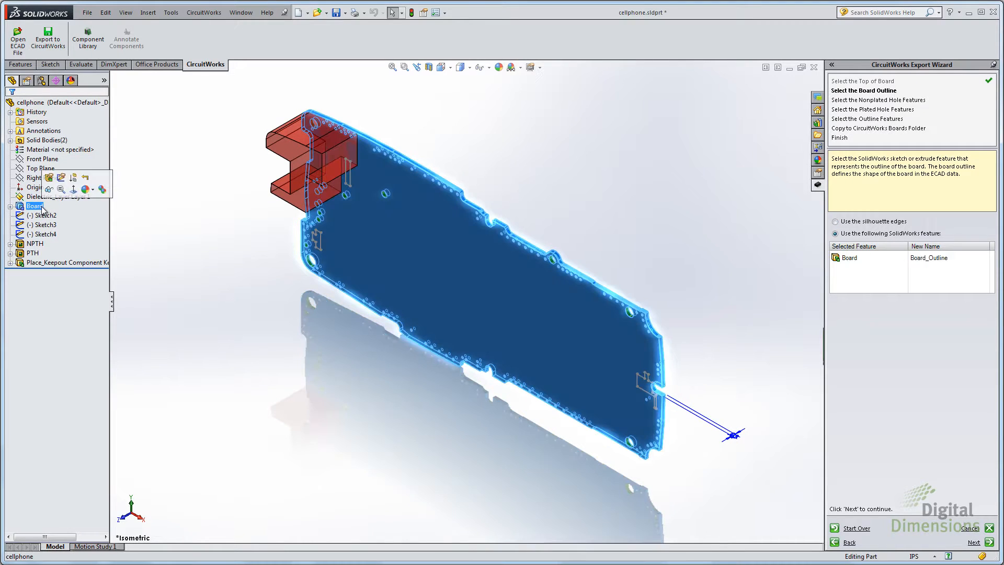
Rename the Board feature in the model as Board_Outline
right_click(45, 209)
left_click(45, 207)
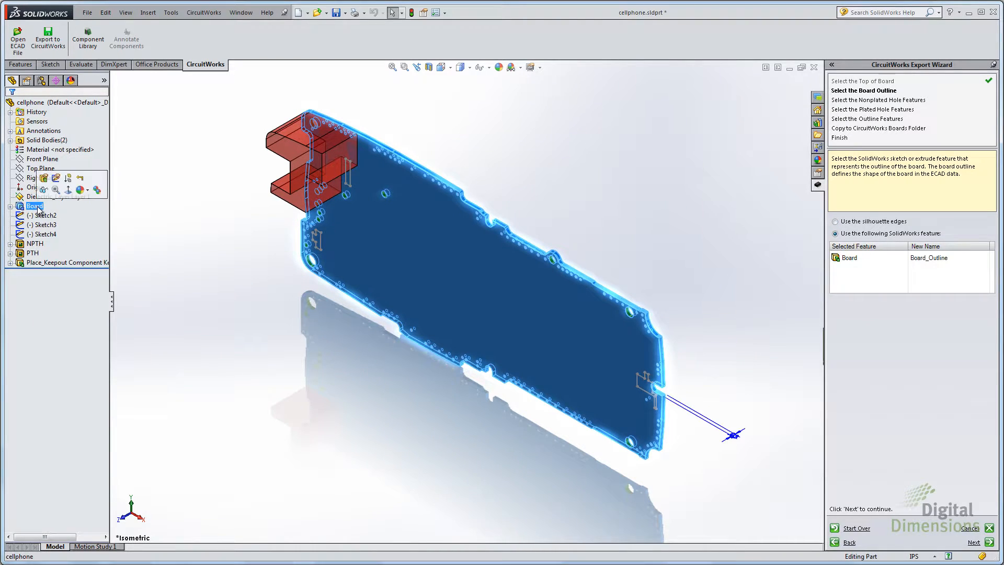
left_click(46, 206)
left_click(45, 205)
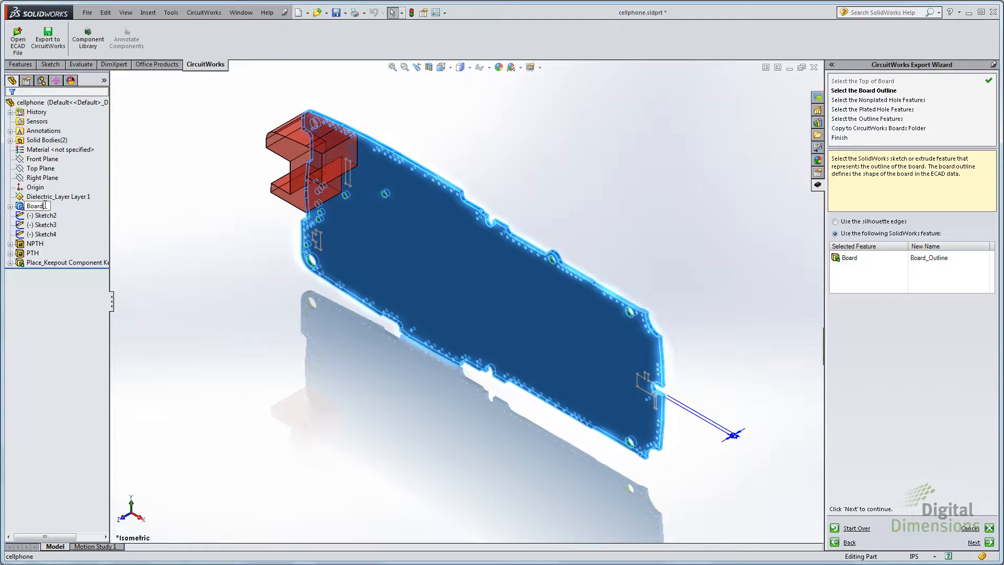
type("_Outline")
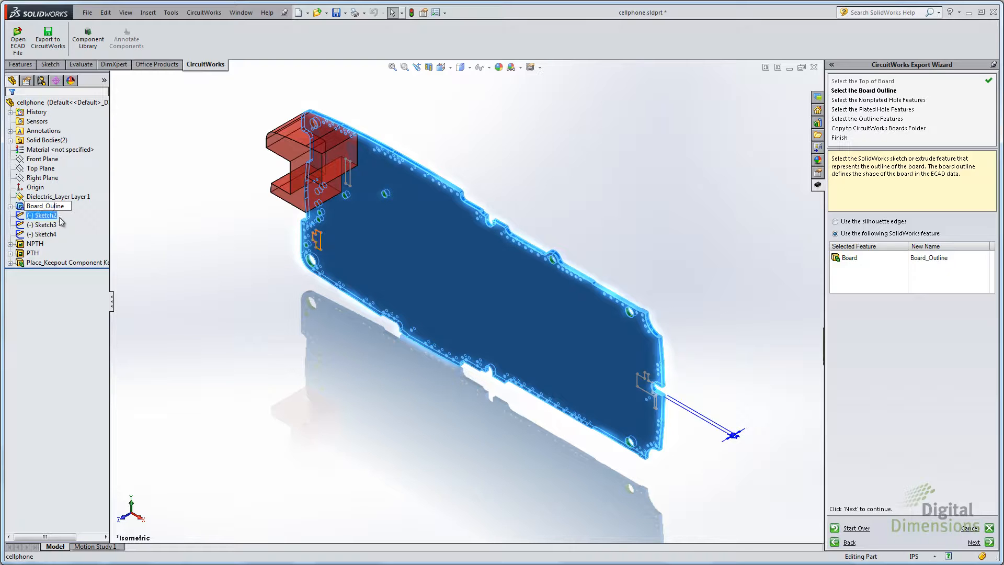
left_click(161, 211)
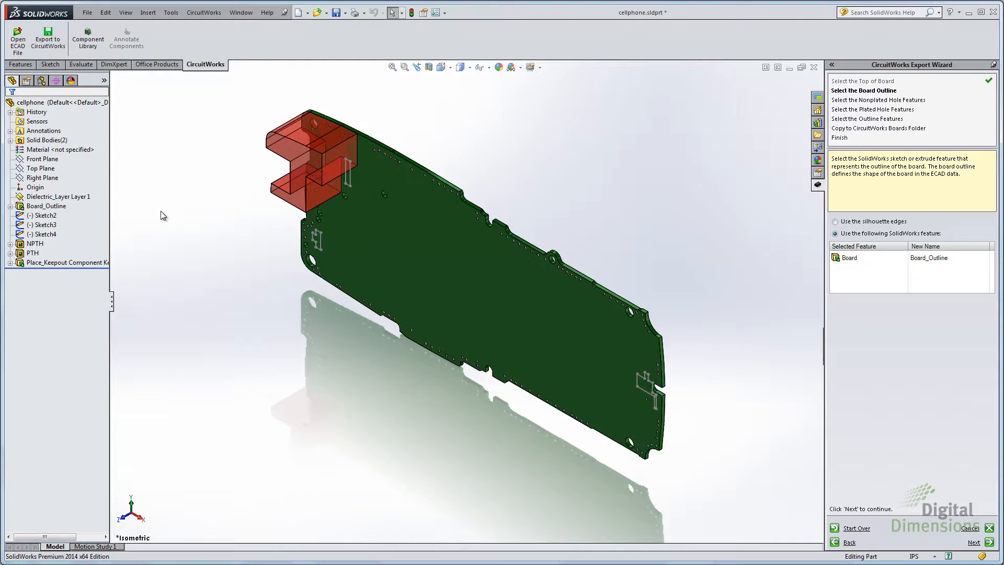
Accept the board outline, NPTH as the nonplated holes and PTH as the plated holes, advancing to the outline features stage
left_click(849, 258)
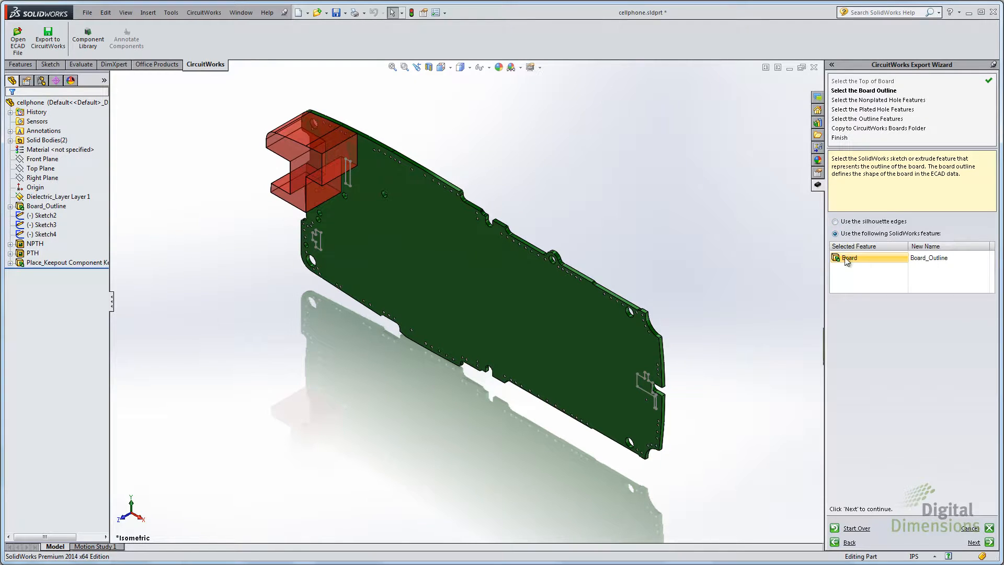
left_click(988, 542)
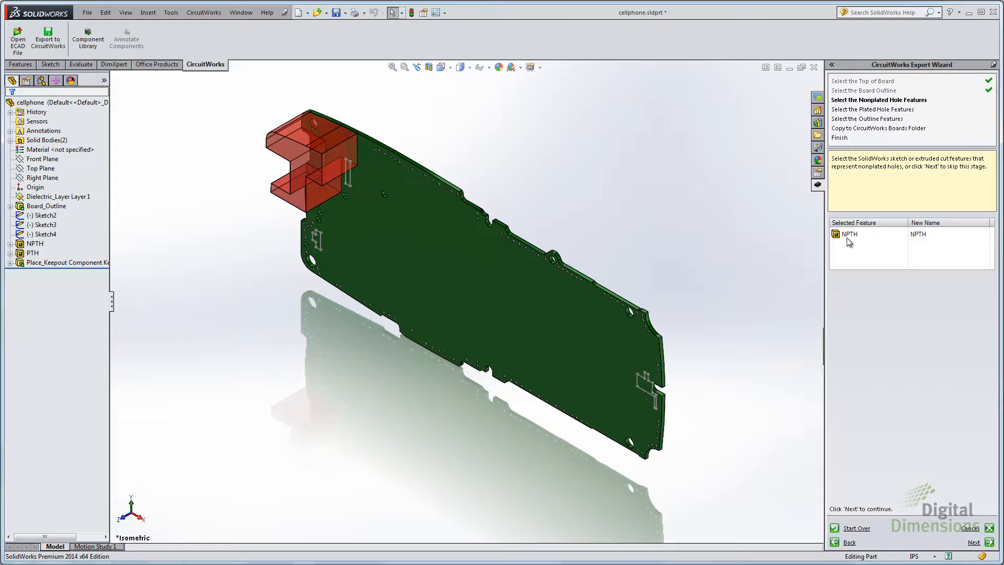
left_click(989, 542)
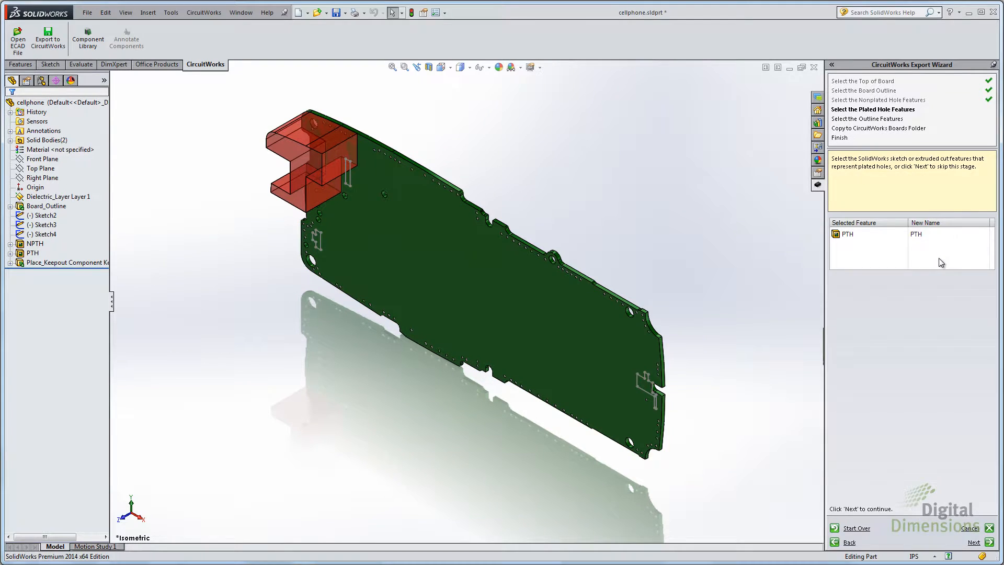
left_click(989, 543)
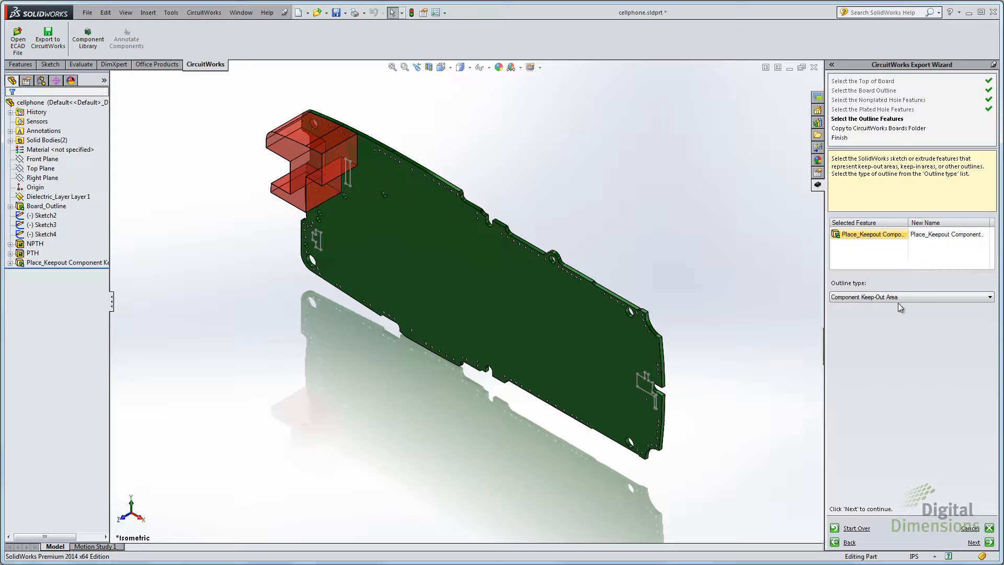
Keep Component Keep-Out Area as the outline type and finish the board export without copying it to the CircuitWorks boards folder
left_click(911, 298)
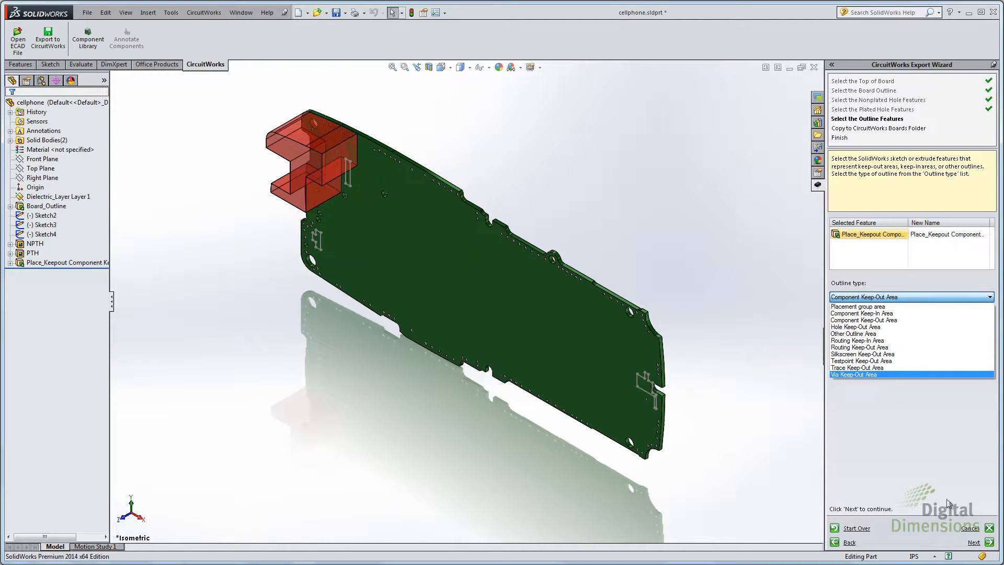
left_click(991, 544)
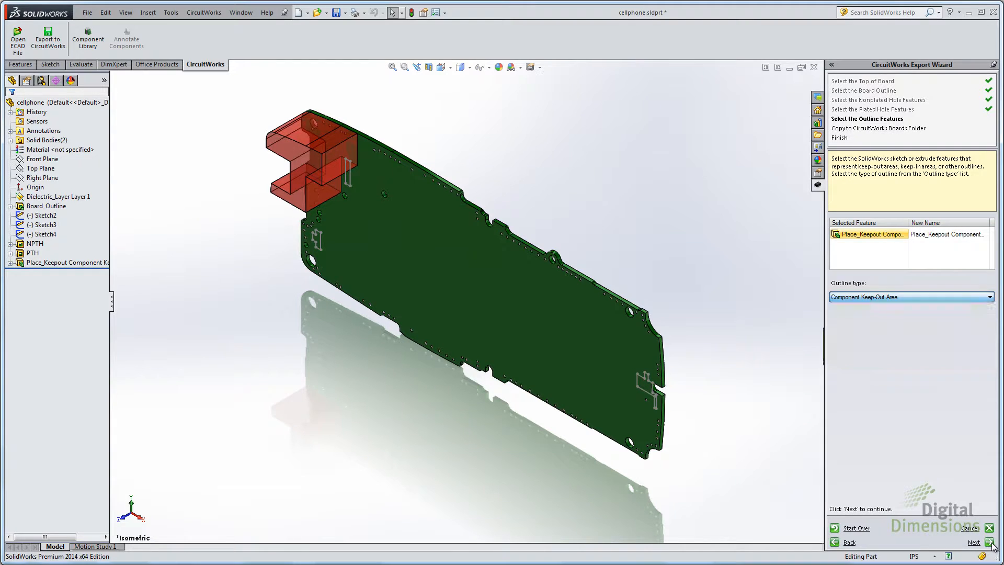
left_click(990, 542)
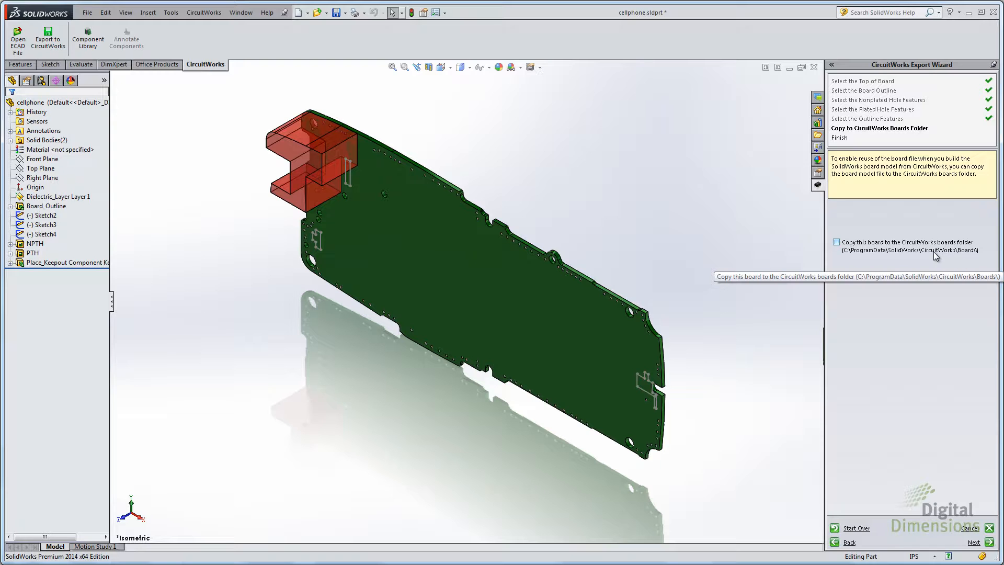
left_click(989, 542)
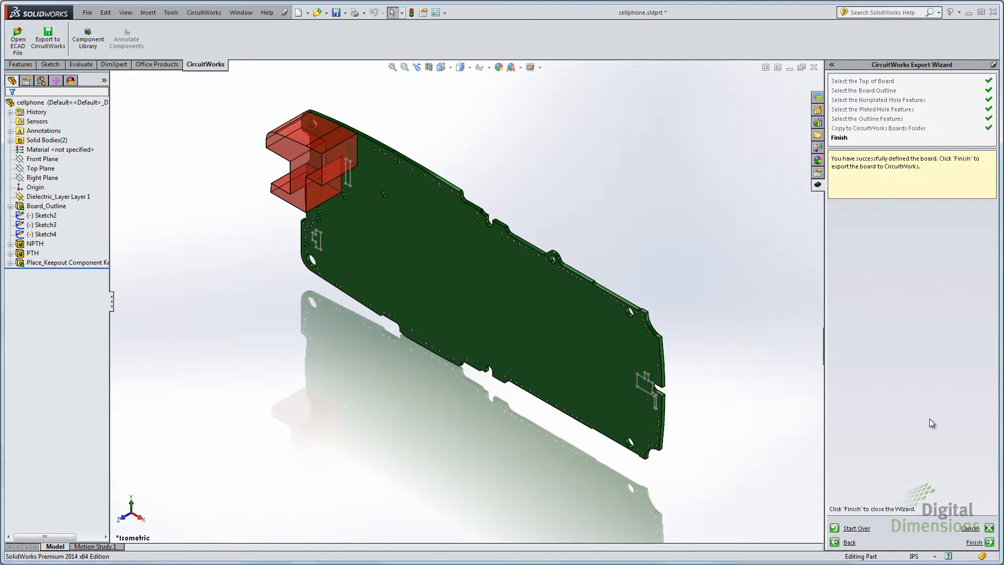
left_click(989, 543)
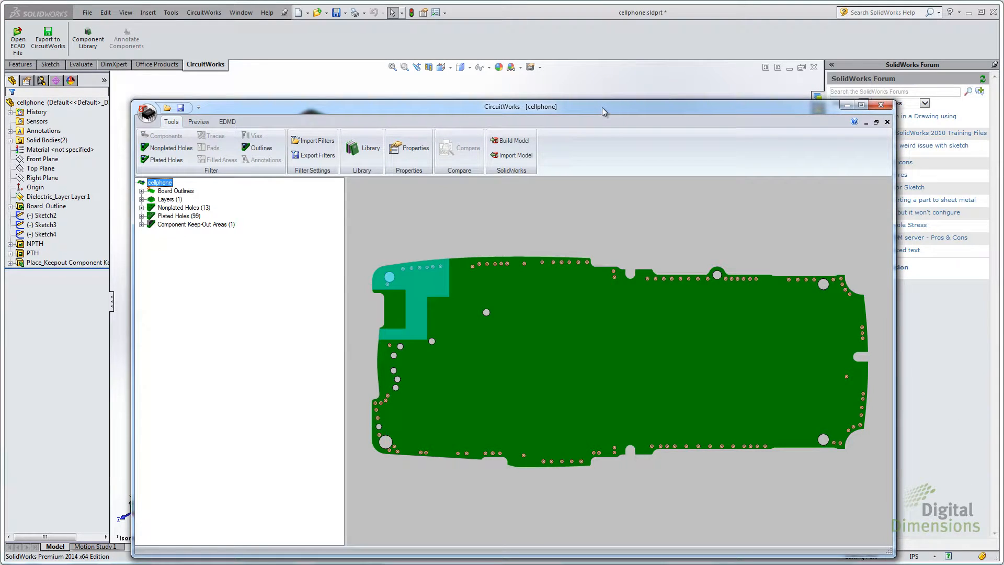
Examine the exported board's outline, layers, nonplated and plated holes, and highlight its component keep-out area in the preview
left_click_drag(601, 107, 585, 48)
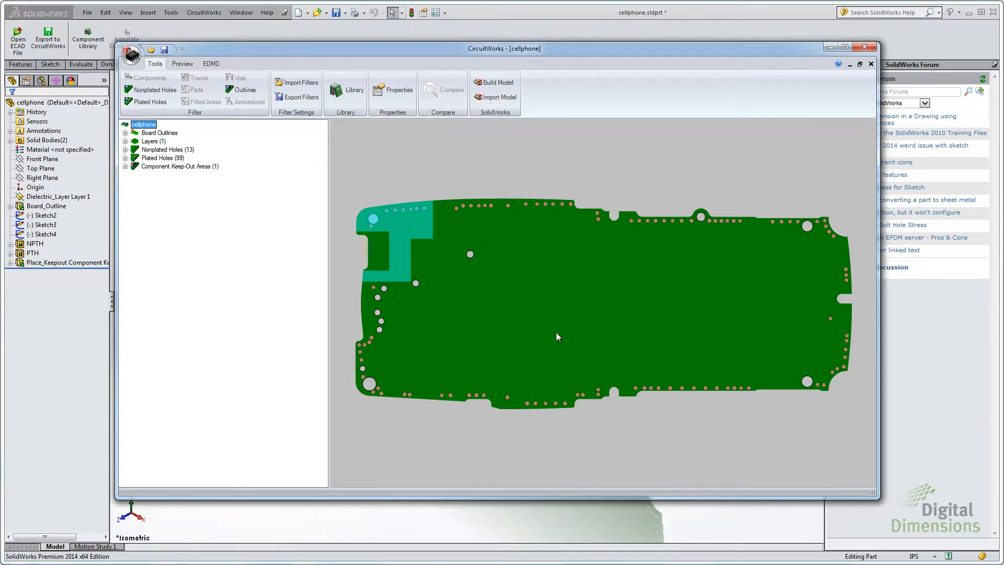
left_click(125, 133)
left_click(126, 149)
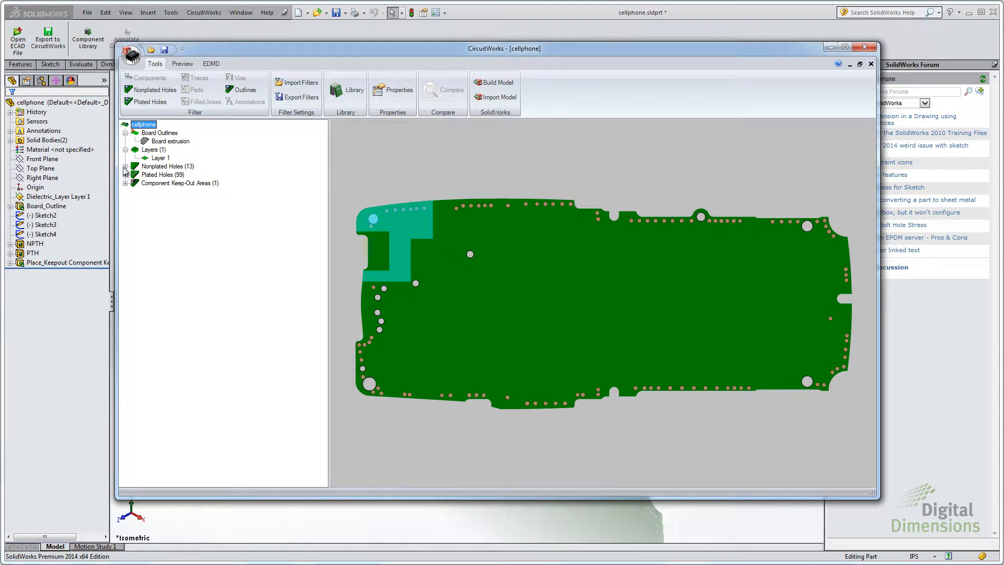
left_click(125, 166)
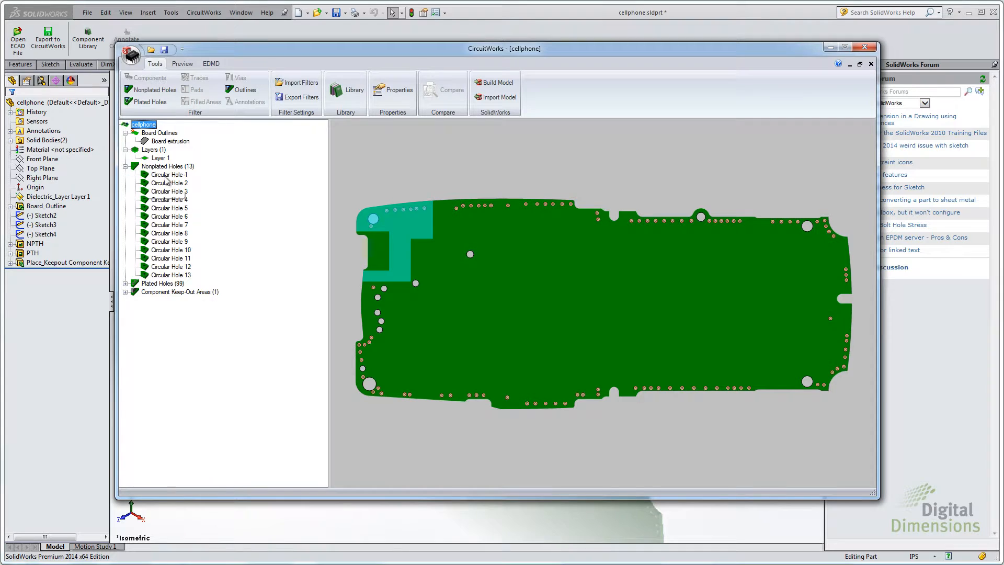
left_click(125, 284)
left_click(163, 125)
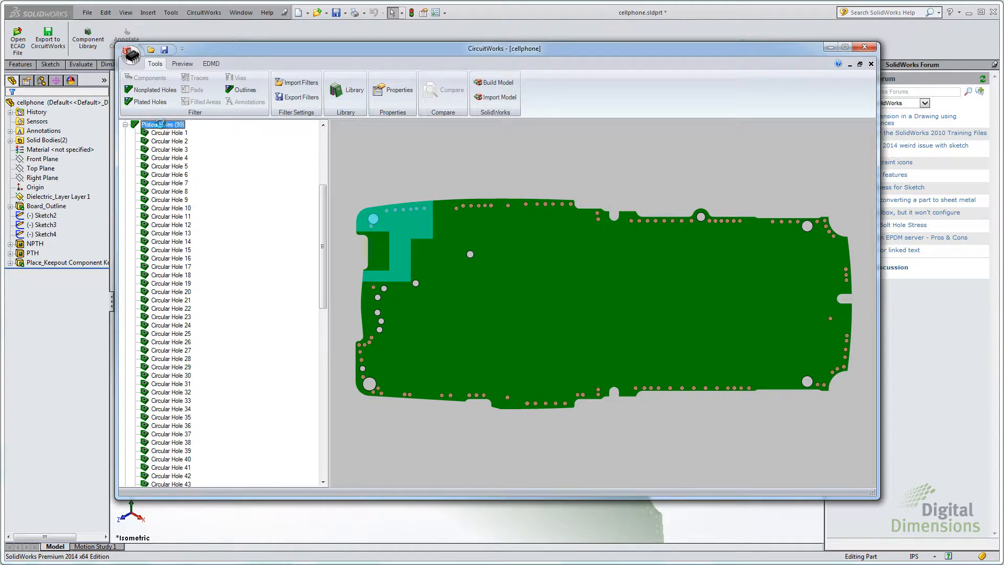
left_click_drag(323, 243, 323, 194)
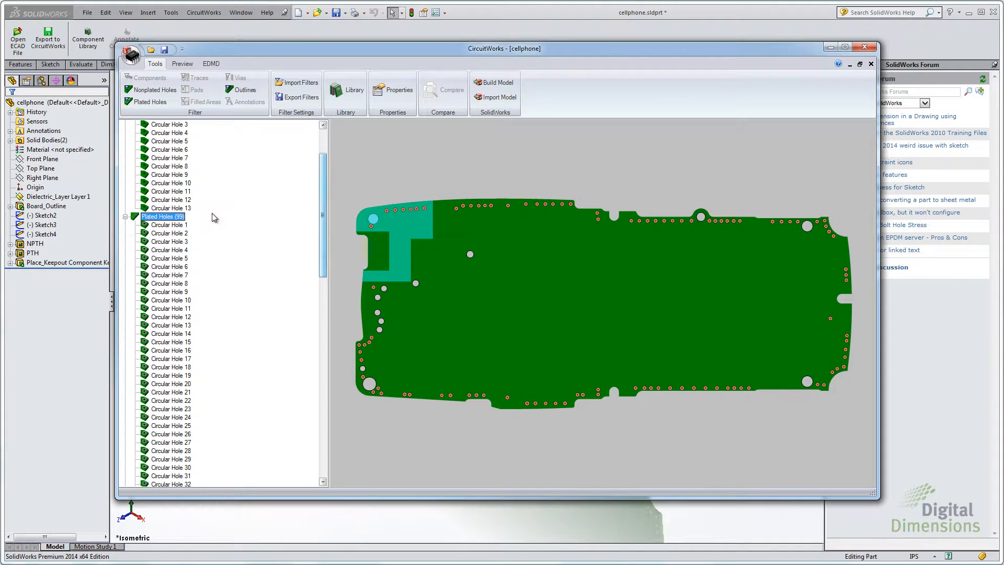
left_click(126, 216)
left_click(164, 292)
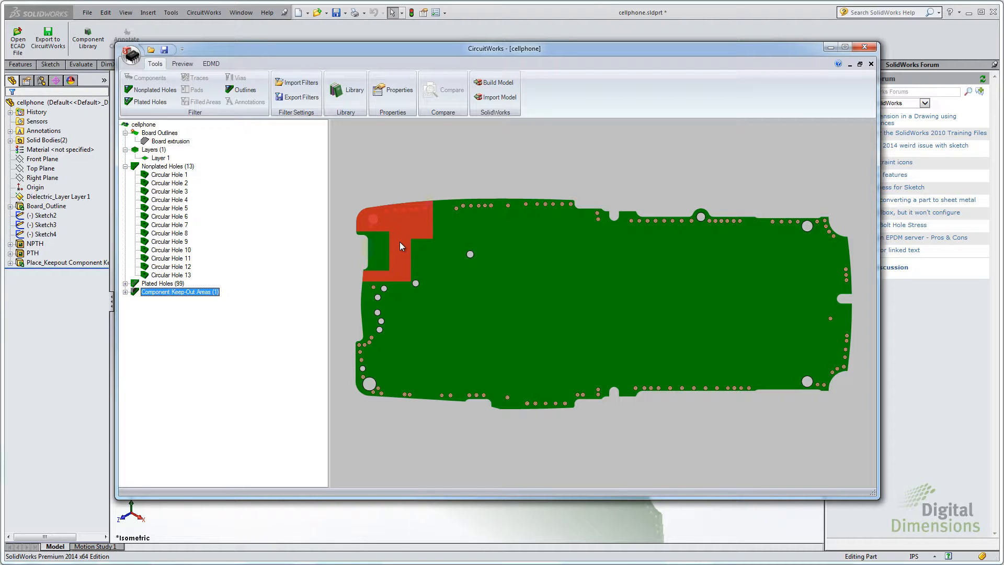
Review the file formats available for saving the cellphone board, cancel the save and close the board without saving changes
left_click(134, 56)
left_click(162, 116)
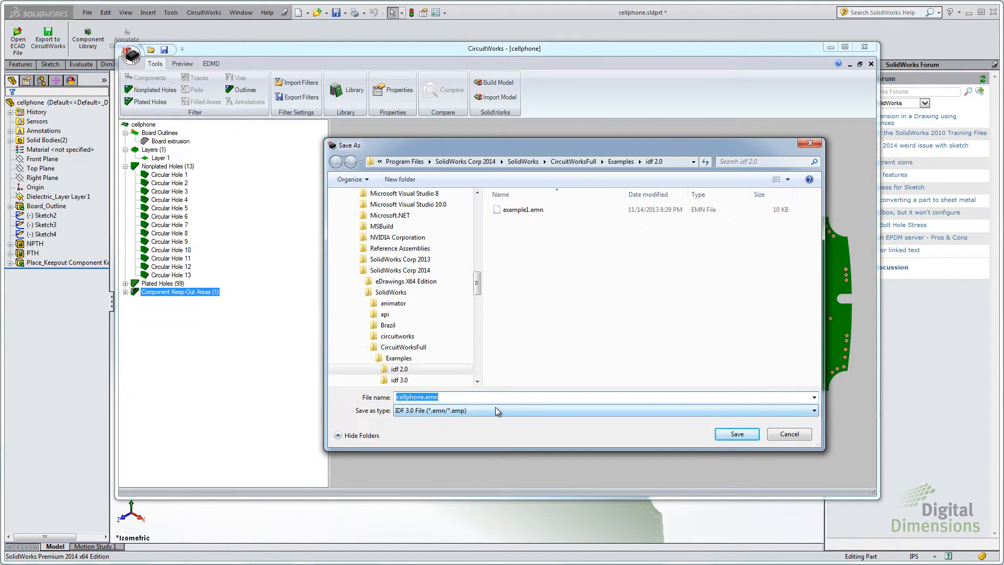
left_click(476, 411)
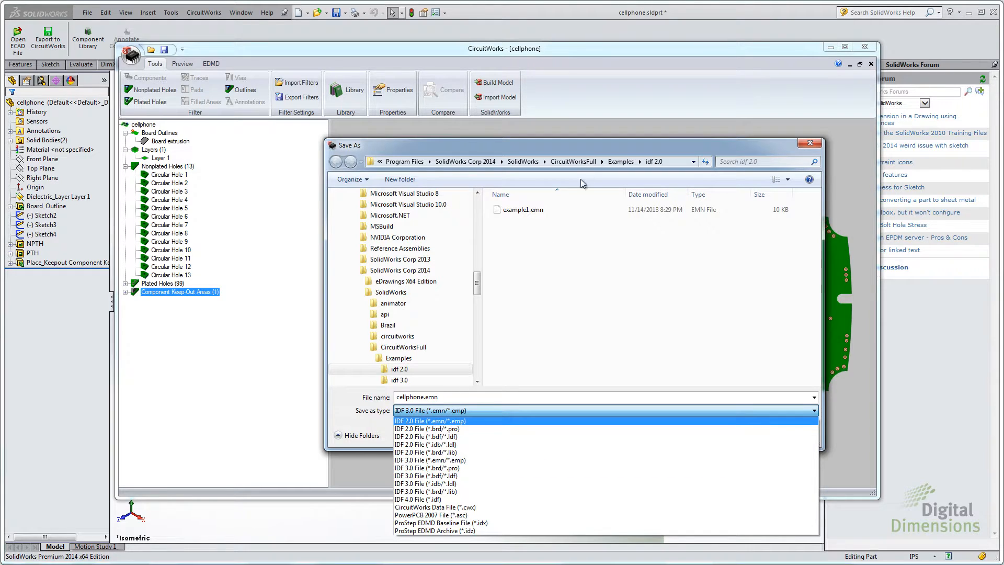
left_click(593, 151)
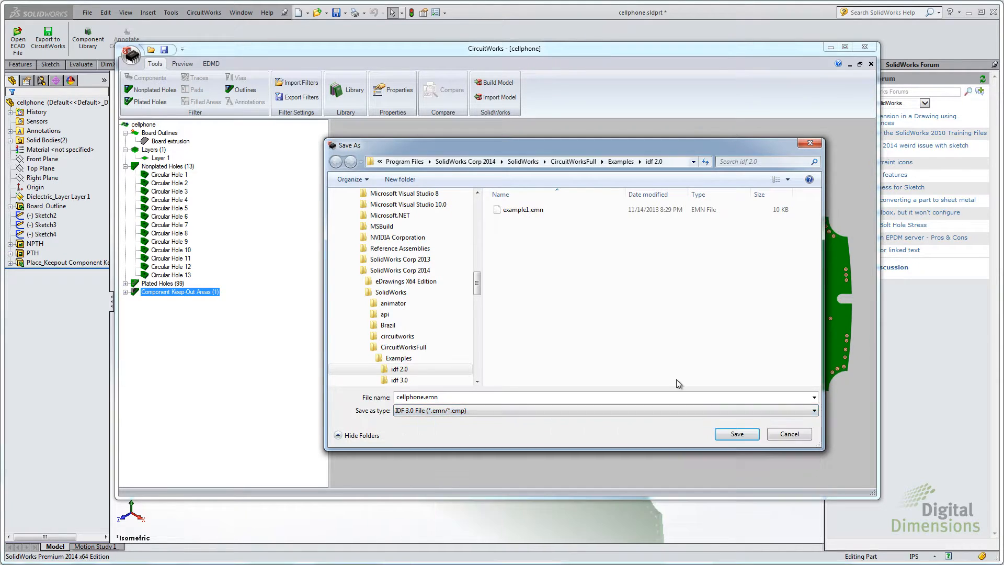
left_click(790, 434)
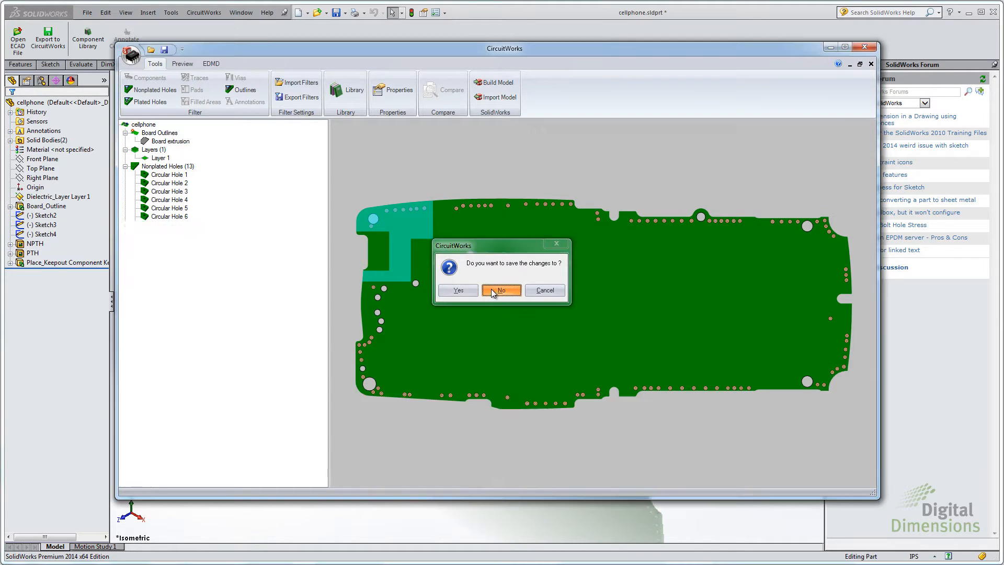
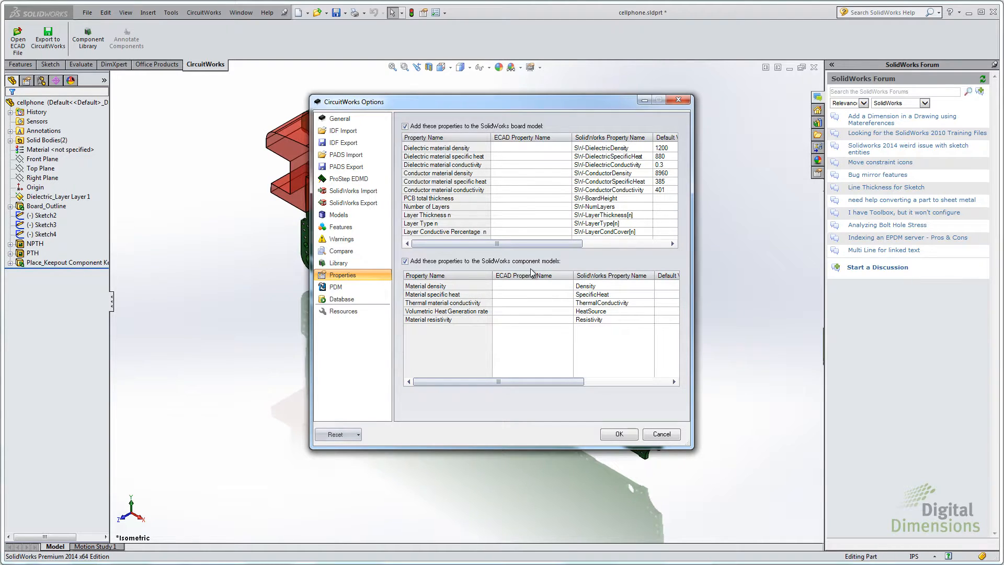
Accept the CircuitWorks property options and display the Zero Ohm Link entry in an enlarged Component Library window
left_click(619, 434)
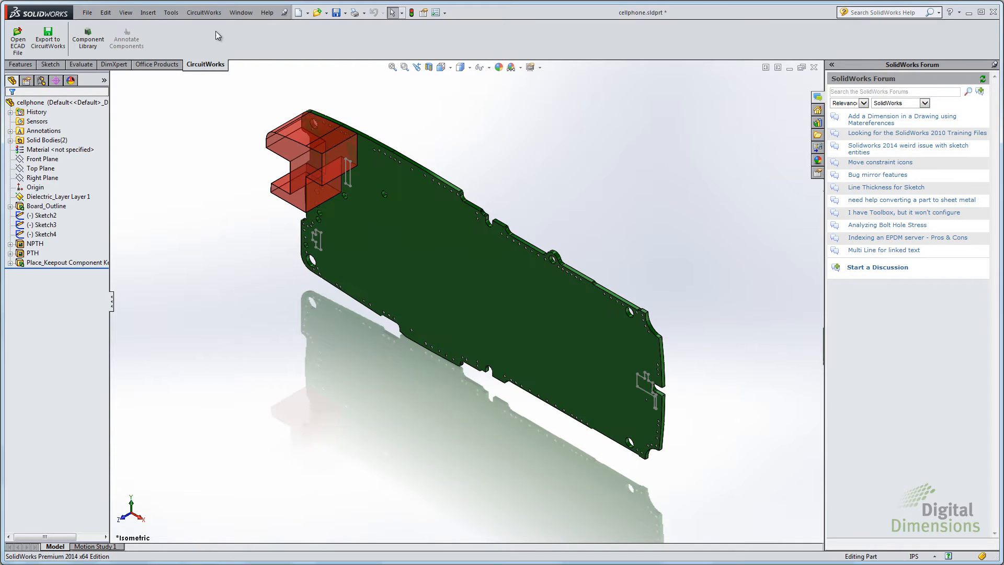
left_click(203, 13)
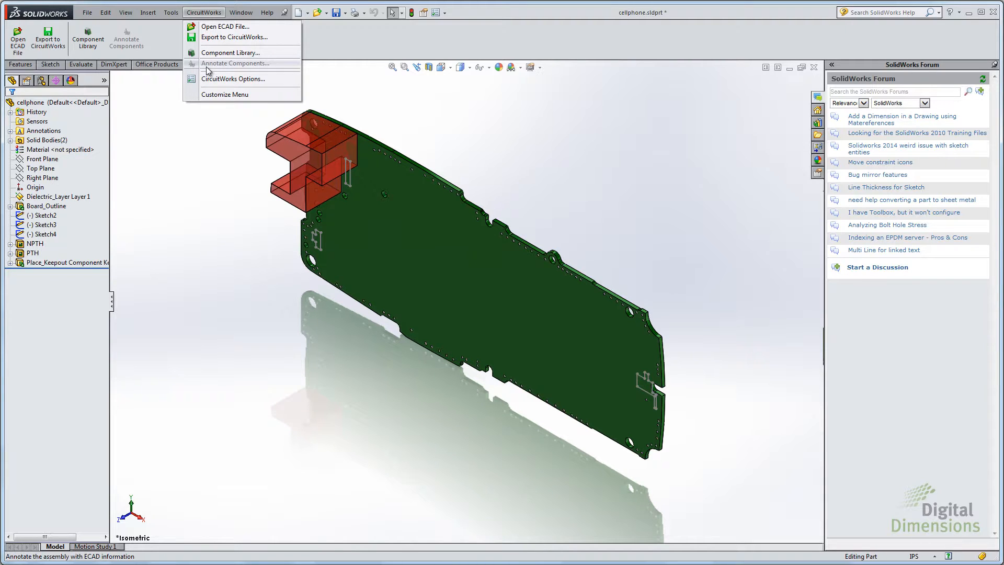
left_click(220, 53)
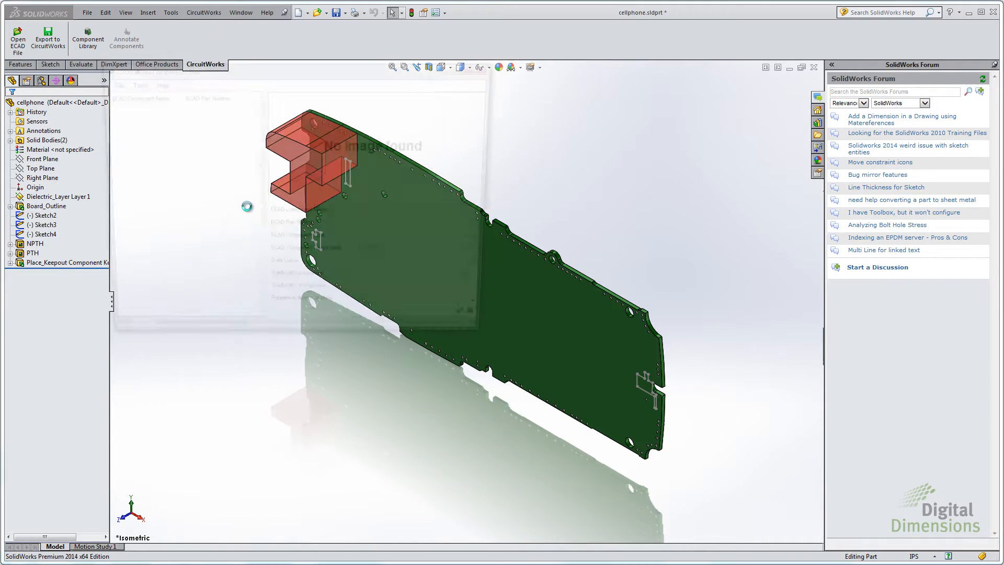
left_click_drag(258, 108, 260, 322)
left_click(124, 329)
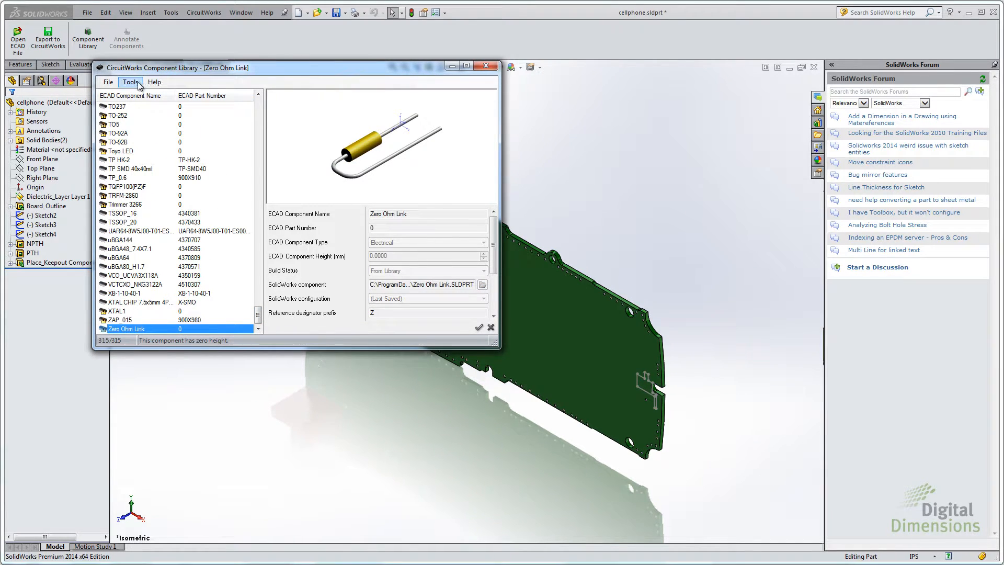
left_click_drag(332, 350, 344, 439)
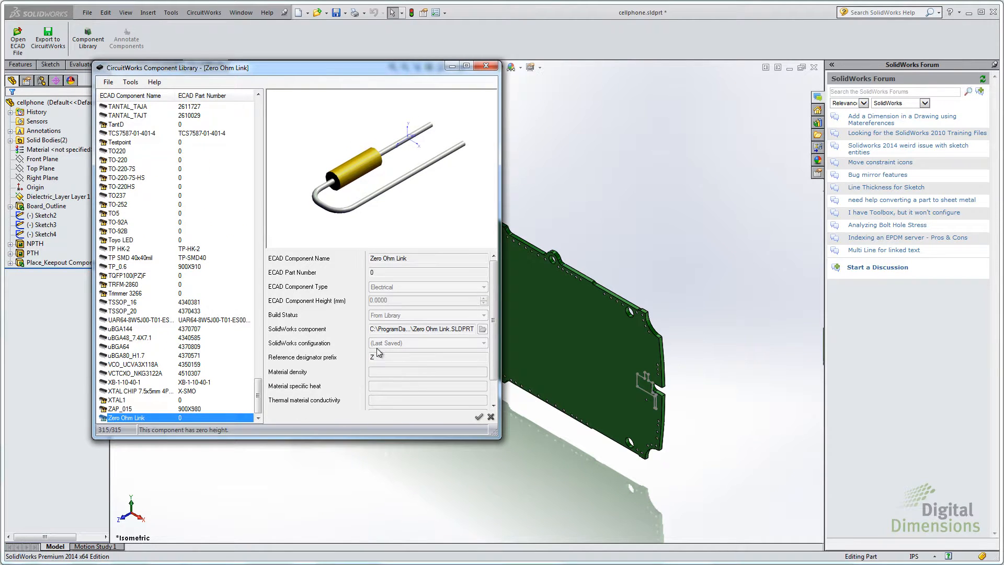
Inspect the reference designator and material property fields of ZAP_015, Toyo LED and 0_125W Metal Film Resistor, and close the library
left_click(371, 359)
type("Z")
left_click(122, 409)
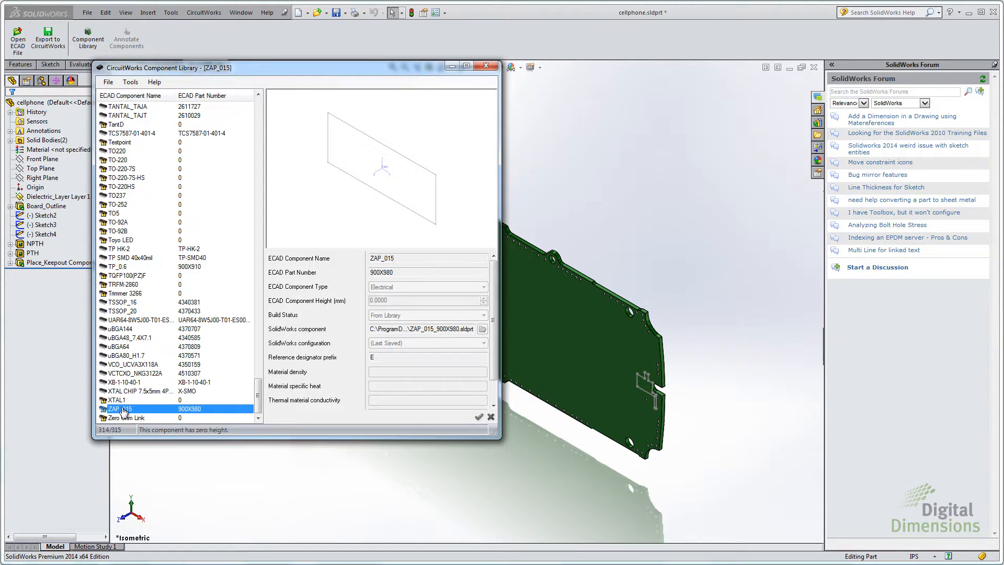
left_click(121, 240)
left_click_drag(259, 398, 258, 116)
left_click(150, 108)
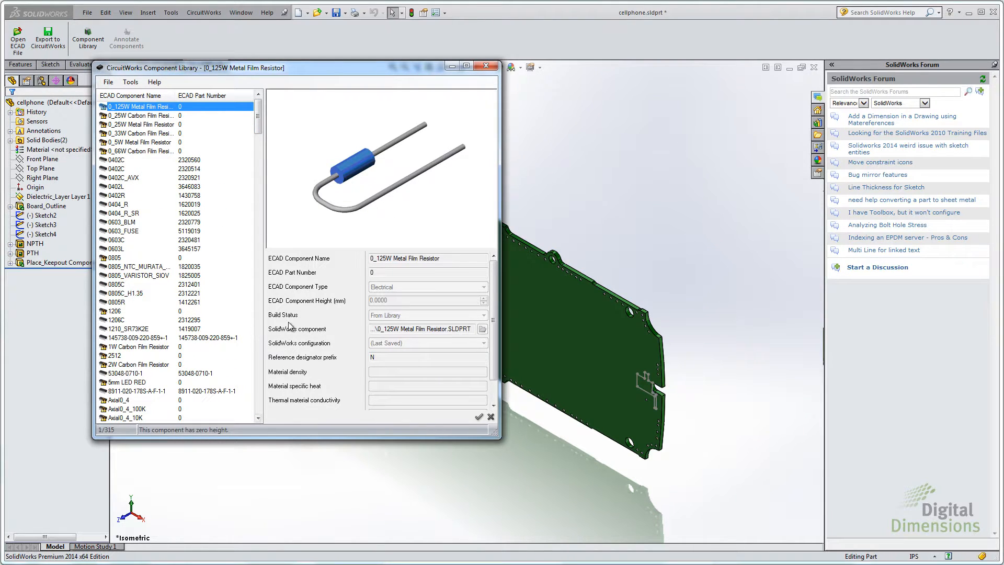
left_click(486, 67)
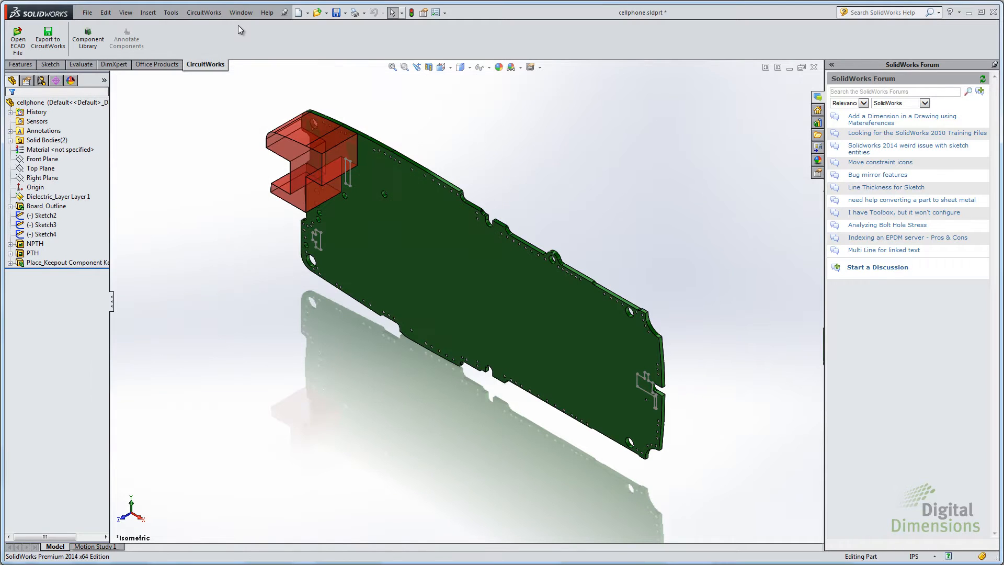
Open the ECAD file example1.emn from the idf 2.0 examples folder in CircuitWorks
left_click(204, 12)
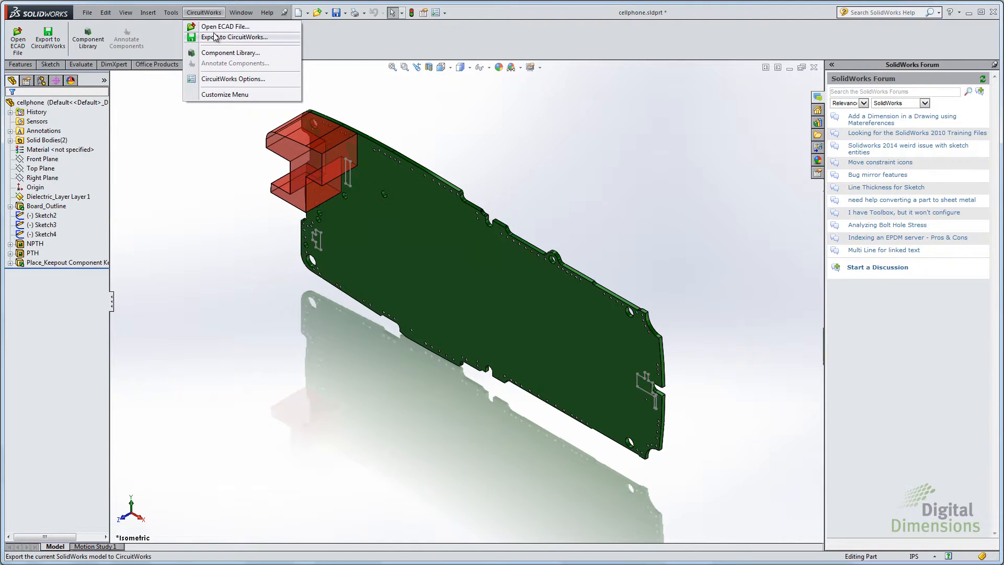
left_click(217, 27)
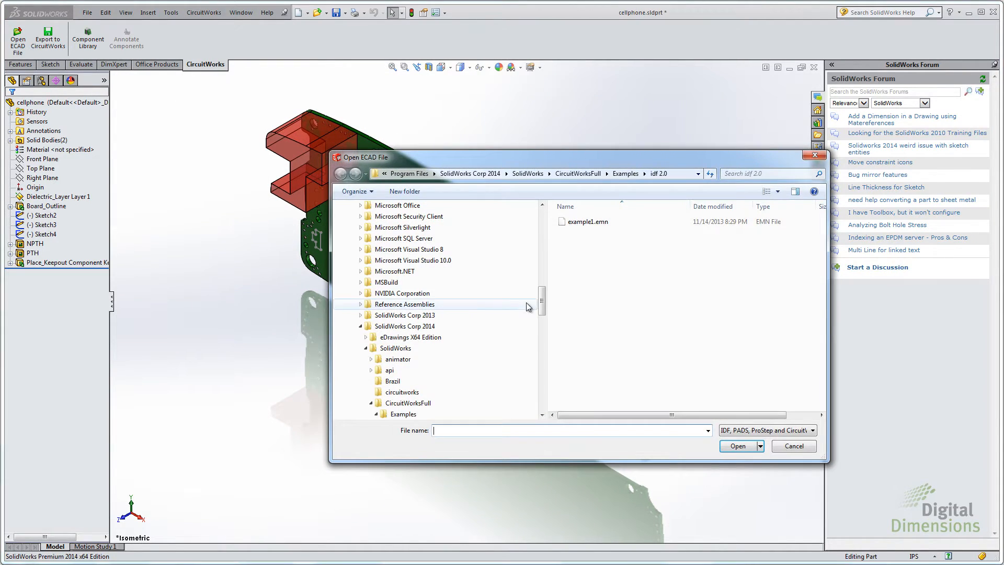
left_click(579, 223)
left_click(736, 447)
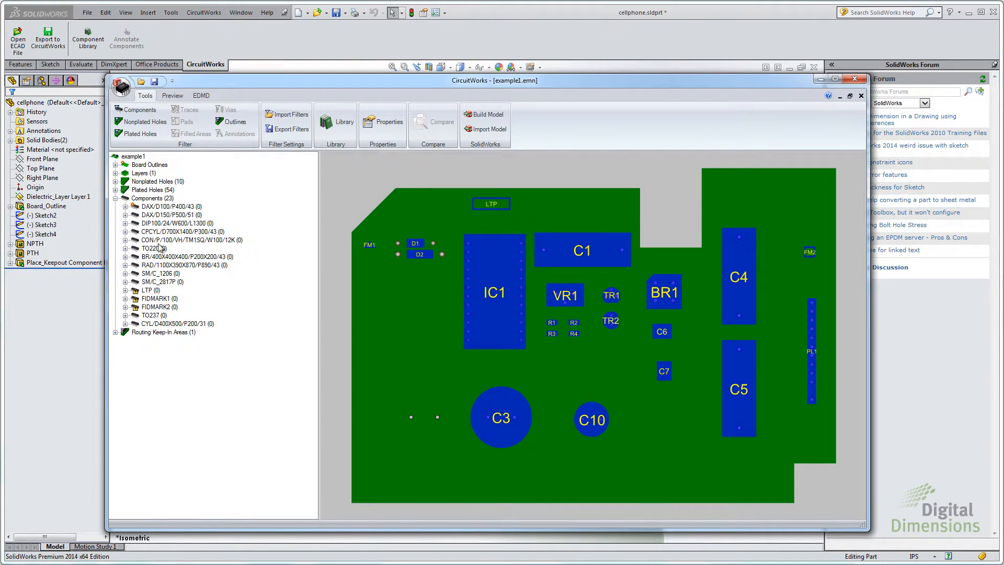
Examine the properties of component DAX/D100/P400/43 with full field names visible, and close the board without saving changes
left_click(158, 207)
left_click(378, 135)
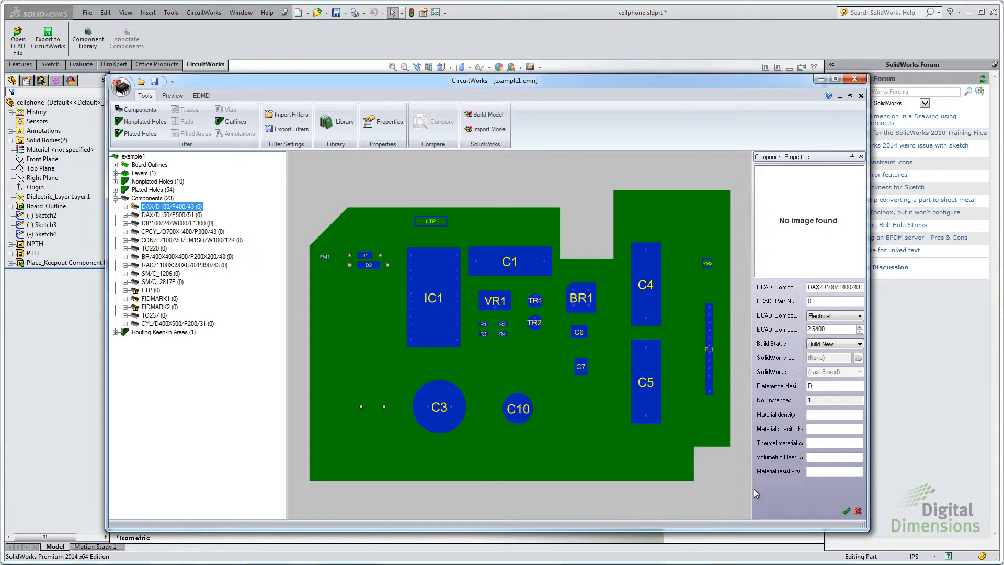
left_click_drag(749, 491, 663, 487)
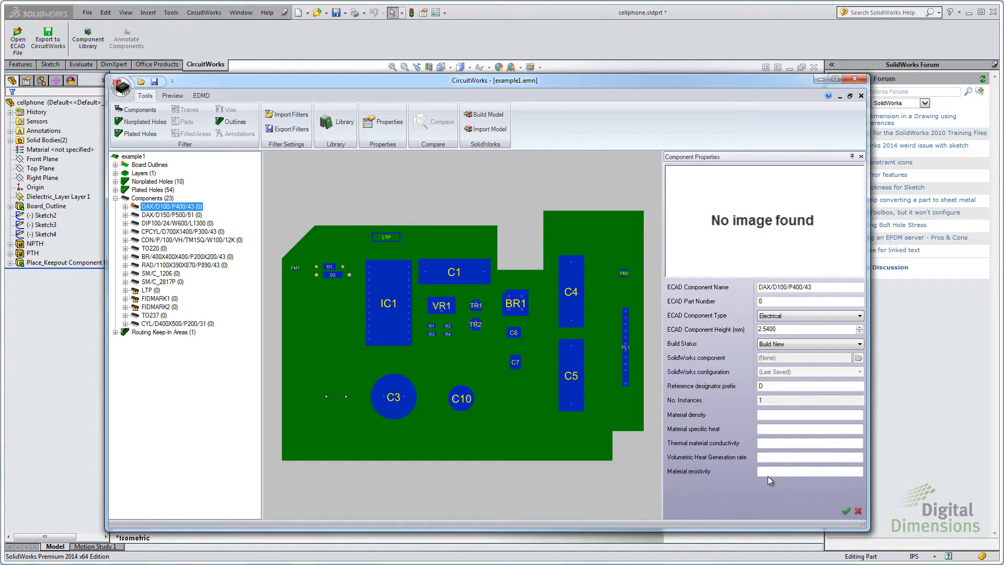
left_click(855, 81)
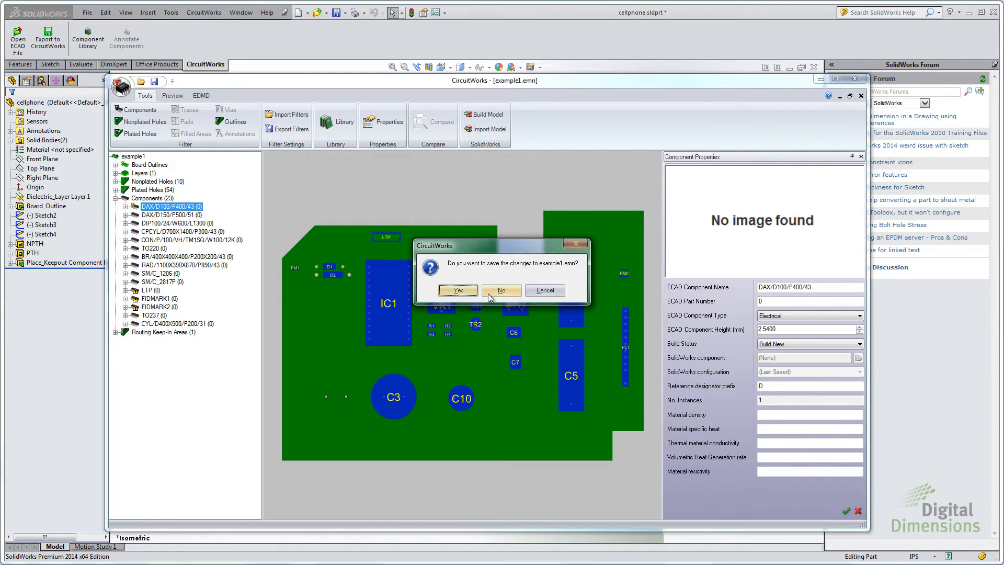
left_click(495, 291)
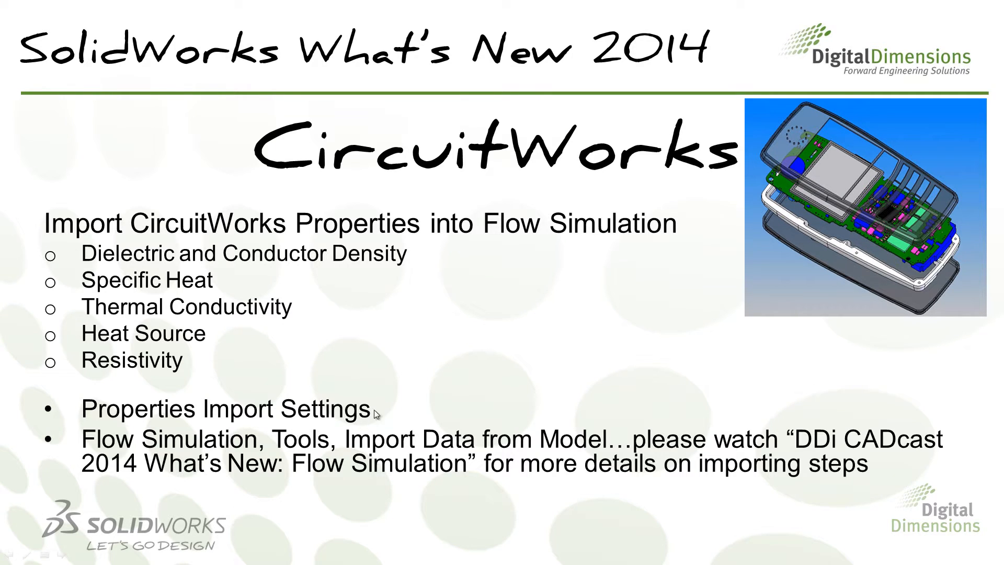
left_click(392, 406)
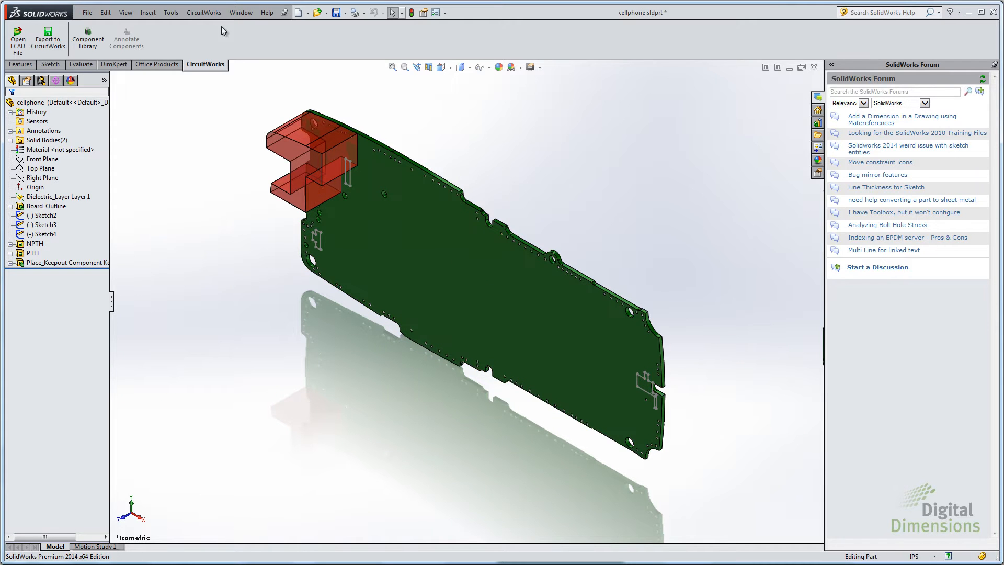
Open the CircuitWorks options and review the ProStep EDMD settings
left_click(207, 14)
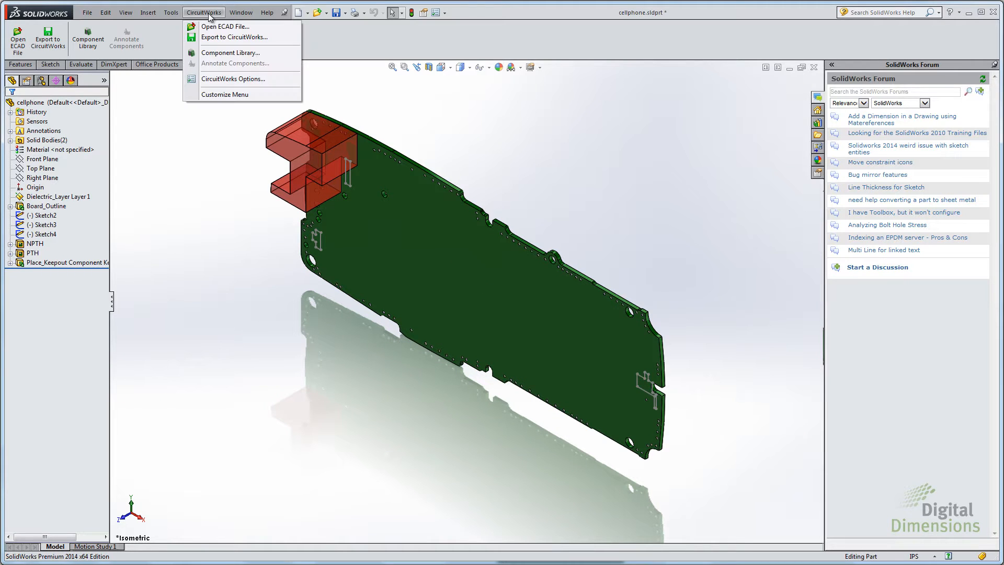
left_click(226, 79)
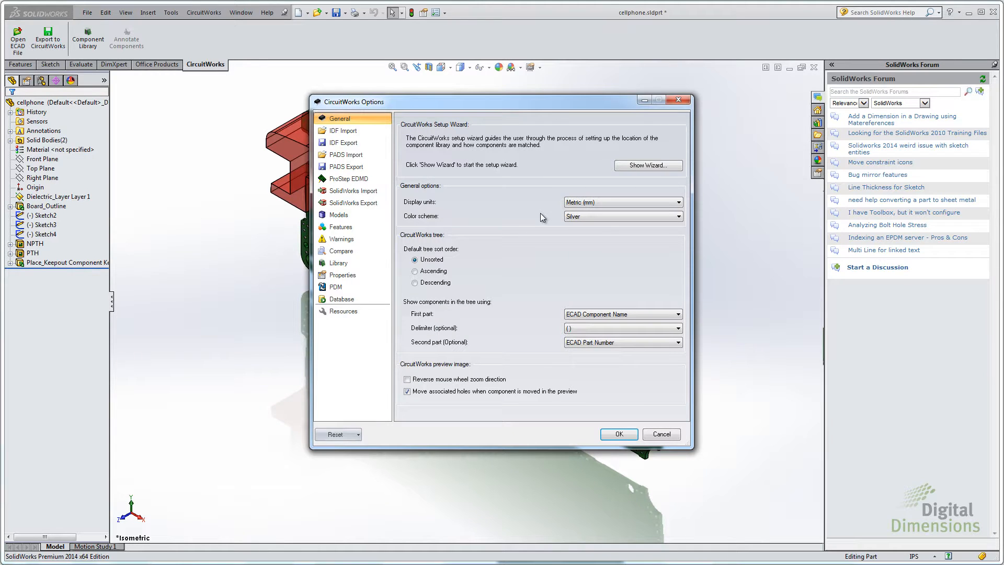
left_click(346, 177)
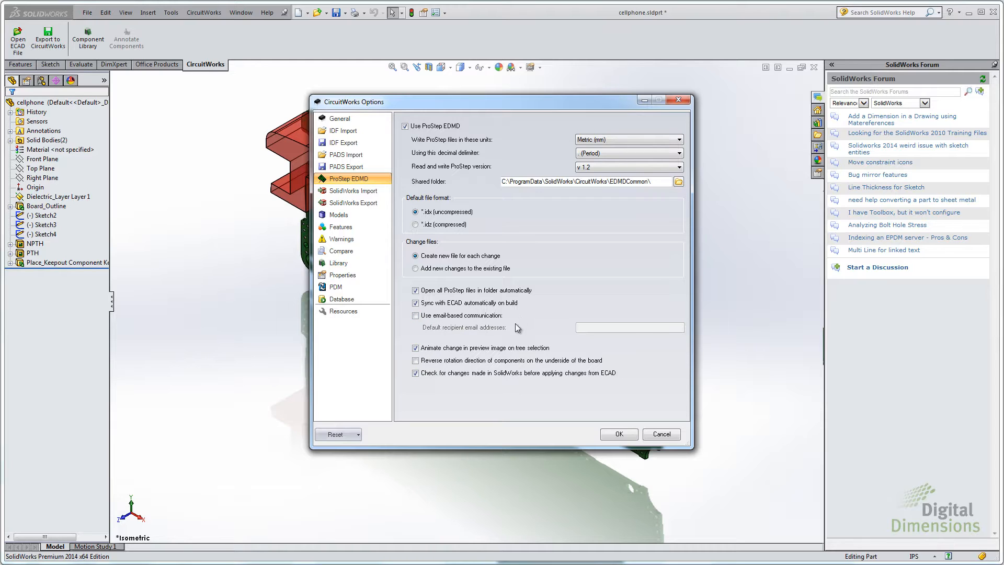
Accept the CircuitWorks options and open the ECAD file example1.emn from the idf 2.0 examples folder
left_click(616, 435)
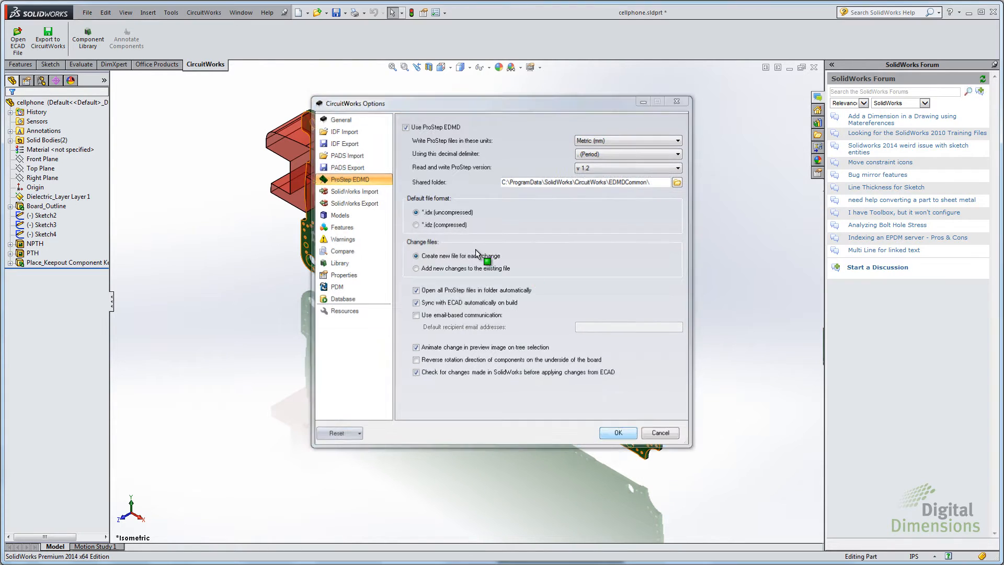
left_click(213, 16)
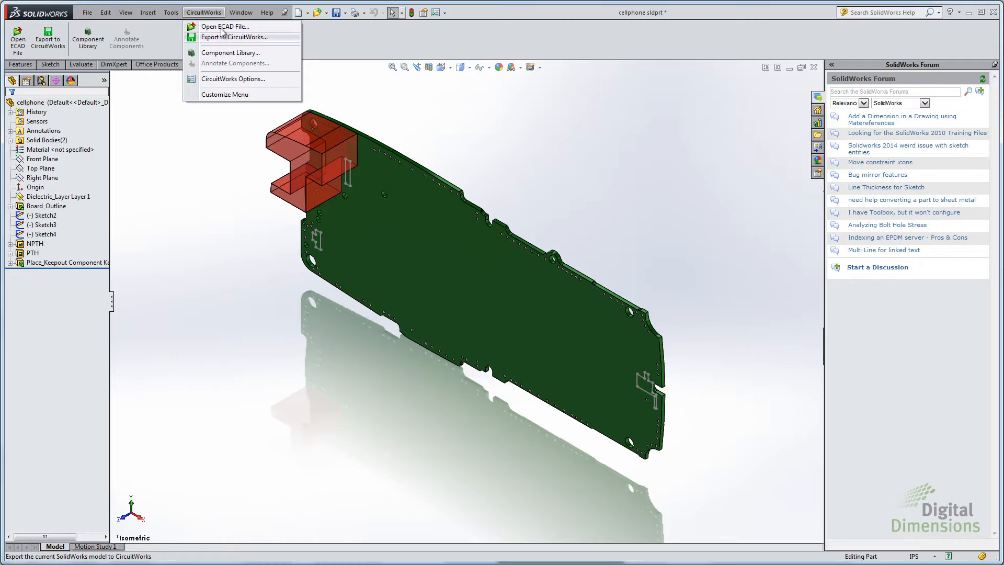
left_click(224, 27)
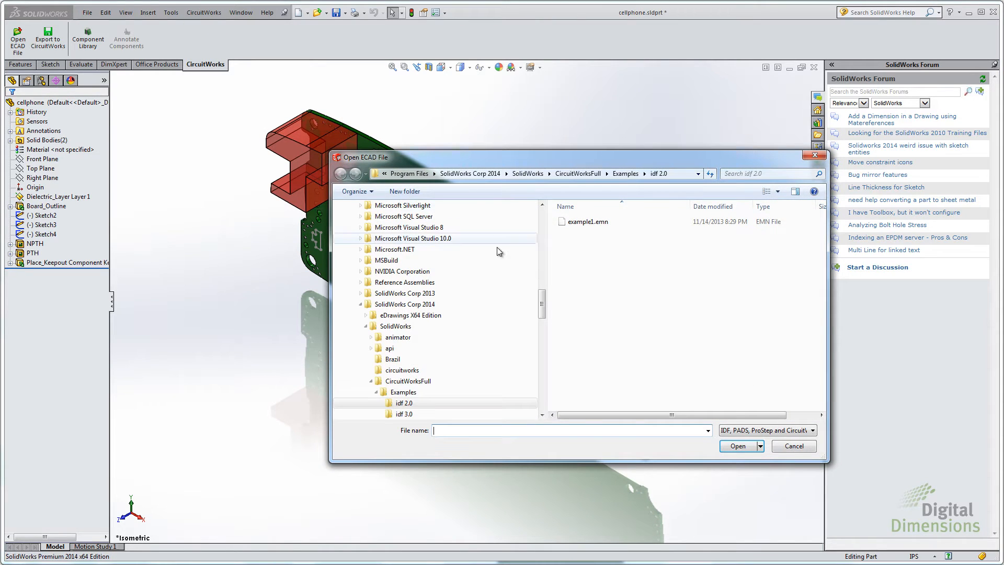
left_click(577, 222)
left_click(736, 446)
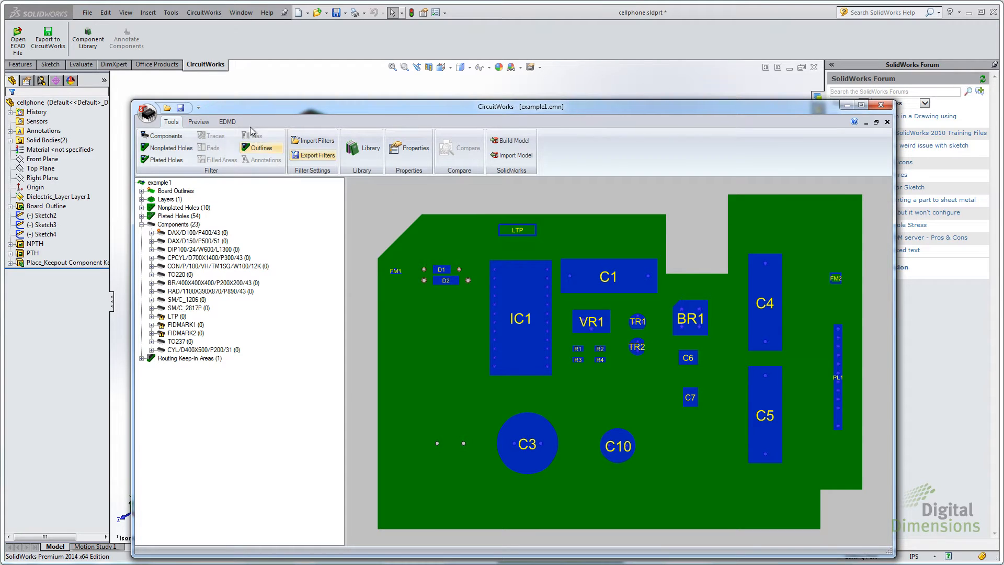
Synchronize the example1 board with ECAD, sending the new message with EDMD file MCAD_baseline.idx
left_click(225, 121)
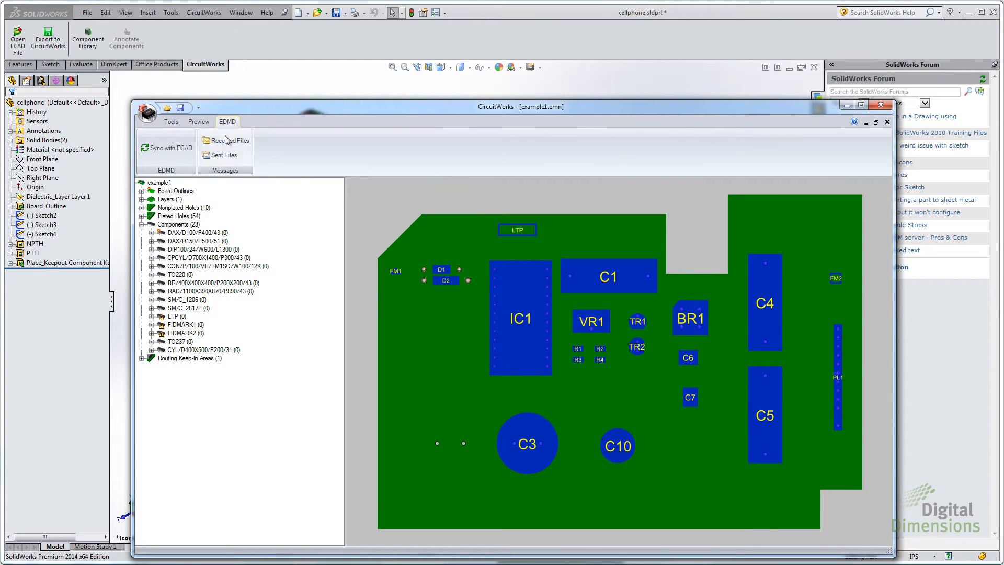
left_click(168, 149)
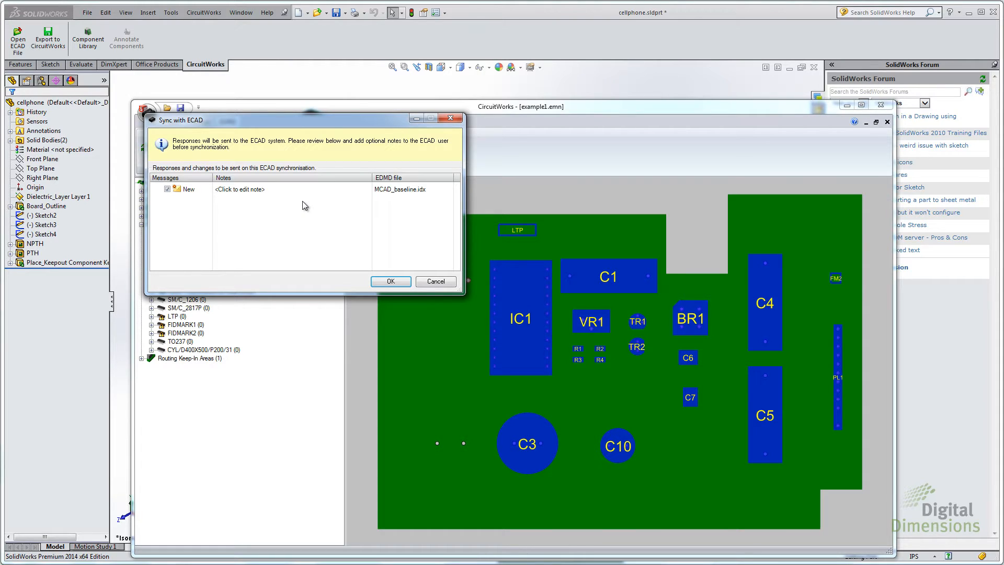
left_click(389, 282)
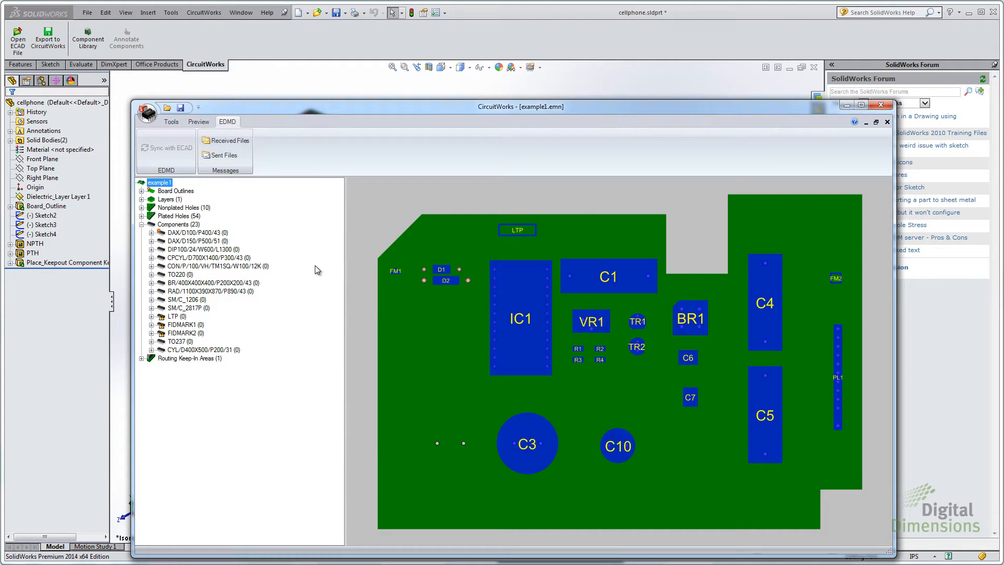
Switch to the PowerPoint slide listing the CircuitWorks enhancements
key("alt+Tab")
key("alt+Tab")
key("alt+Tab")
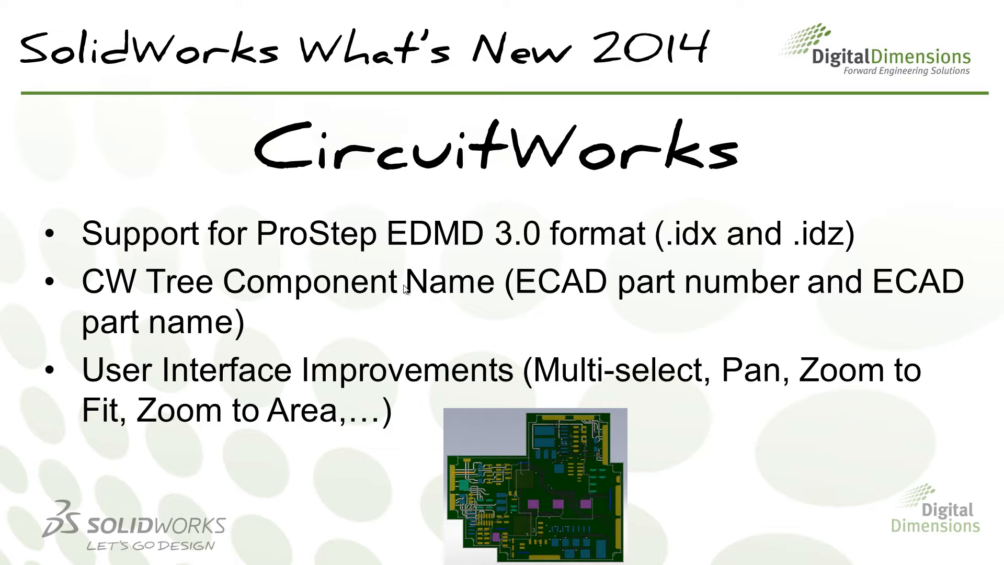
Switch to SolidWorks and set the CircuitWorks tree to show components by ECAD Part Number first and ECAD Component Name second
key("alt+Tab")
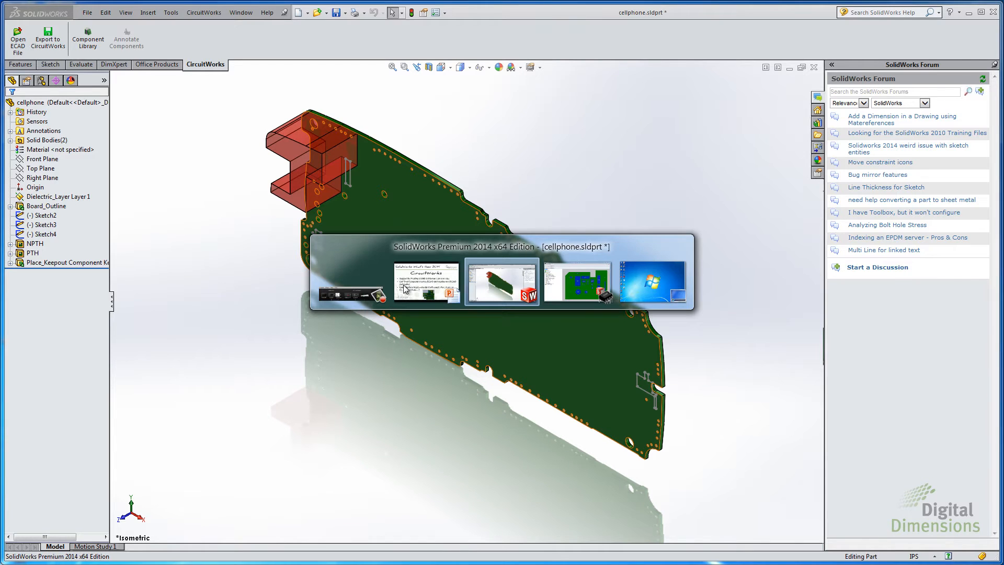
left_click(212, 13)
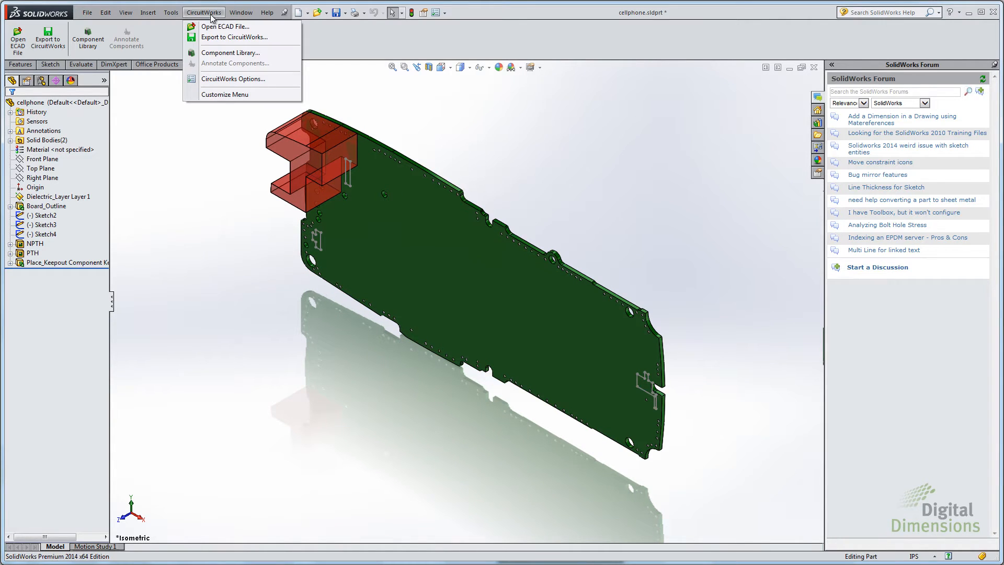
left_click(222, 79)
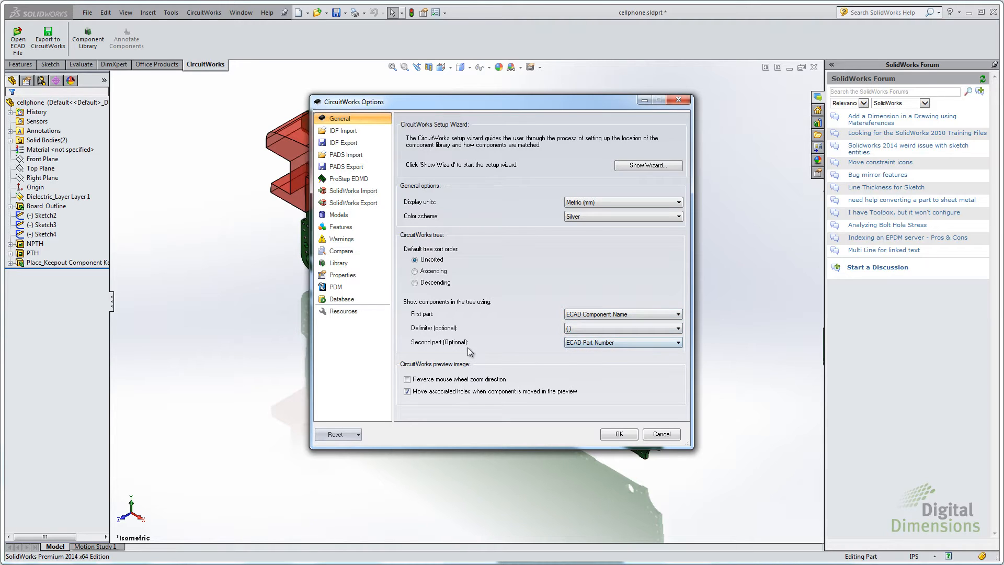
left_click(628, 314)
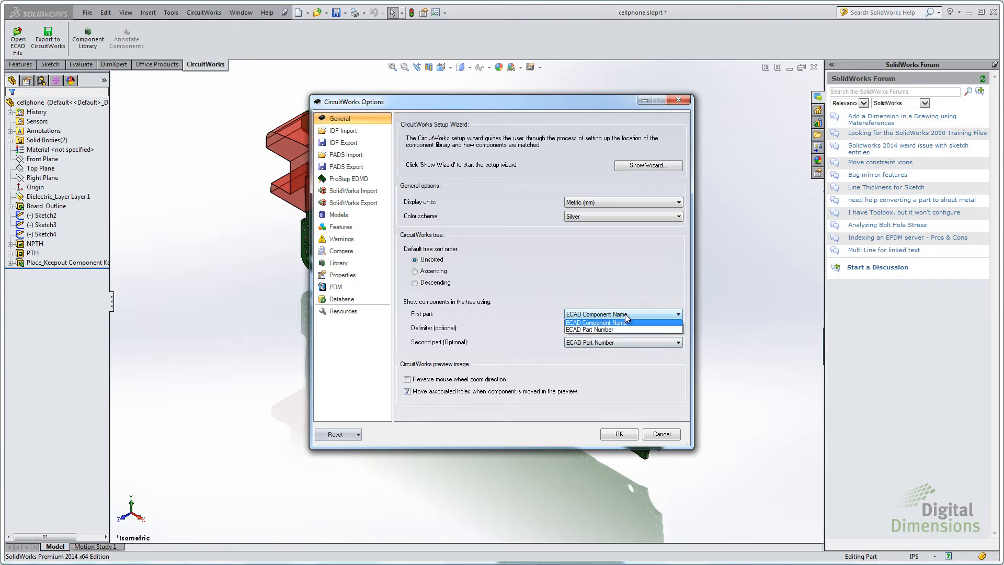
left_click(598, 331)
left_click(591, 342)
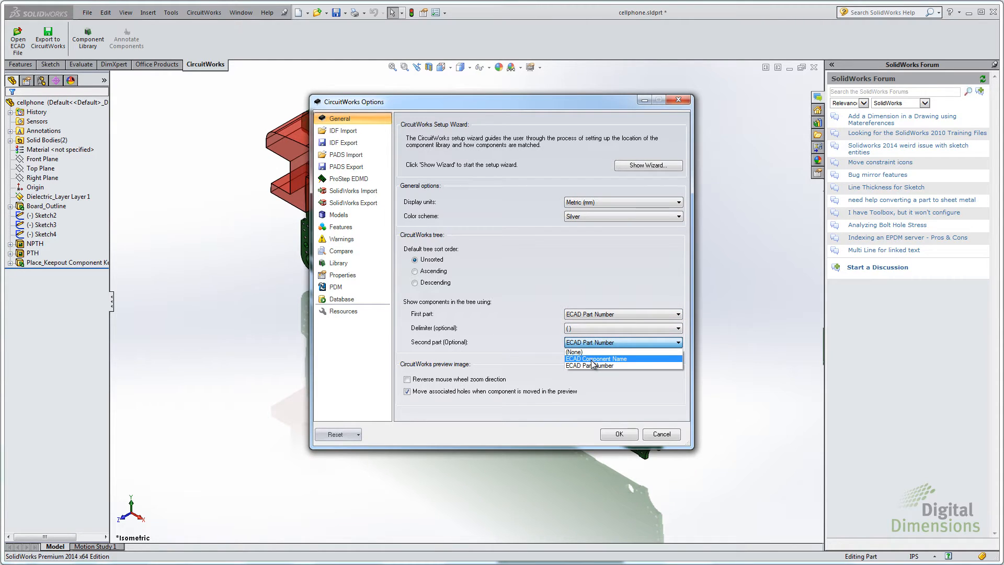
left_click(591, 360)
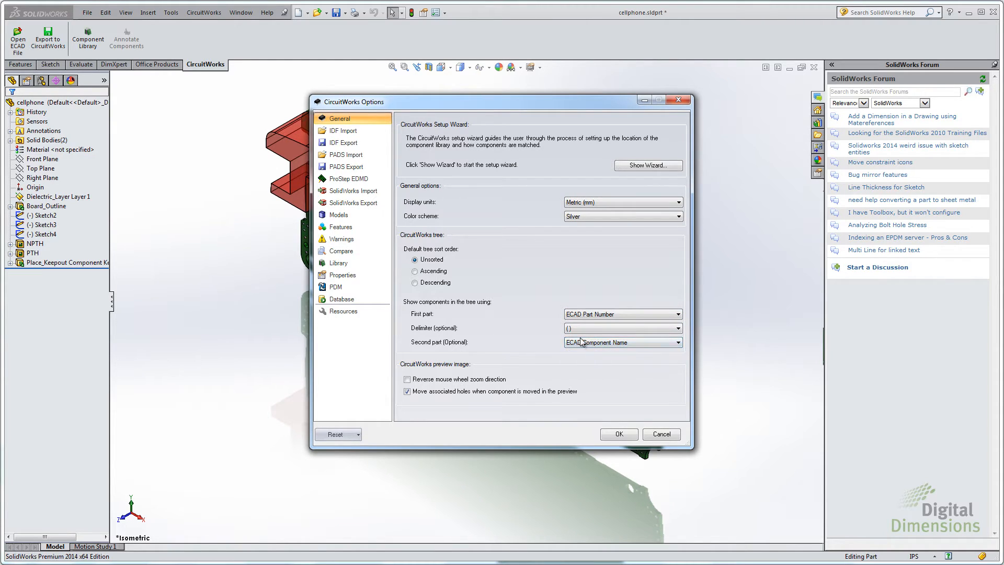
left_click(618, 435)
Open example1.emn in CircuitWorks again and close the duplicate board window
left_click(204, 12)
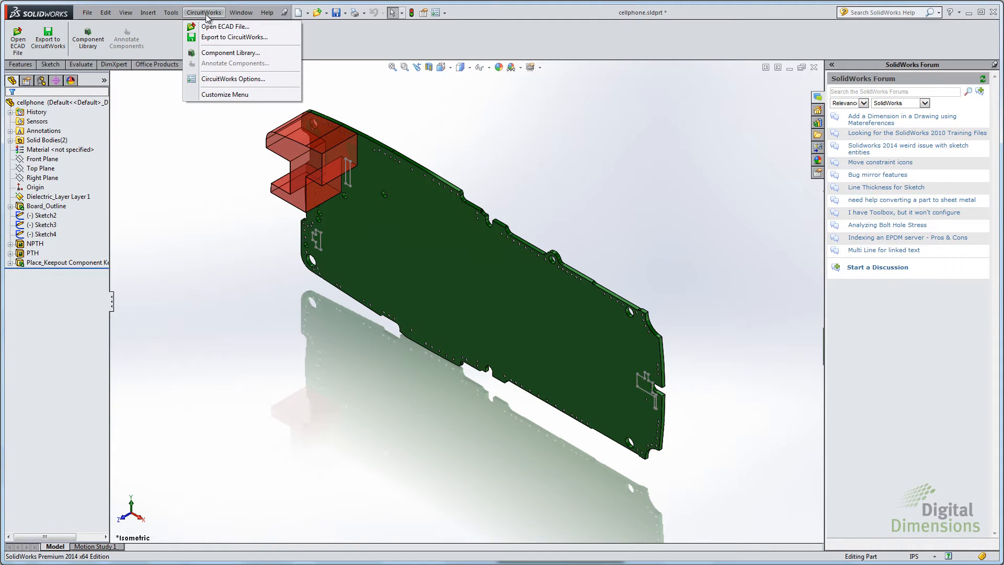
left_click(230, 27)
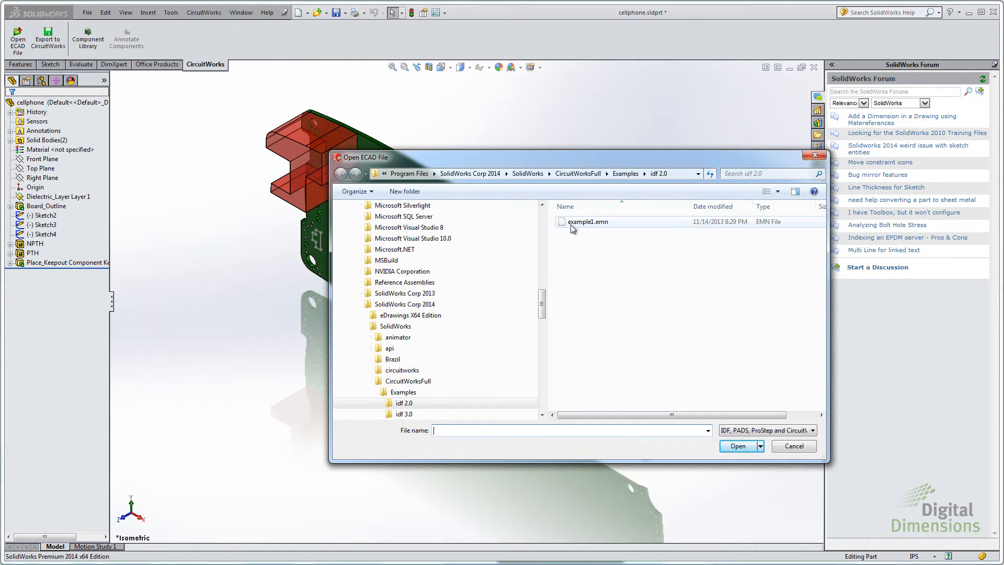
left_click(586, 221)
left_click(737, 445)
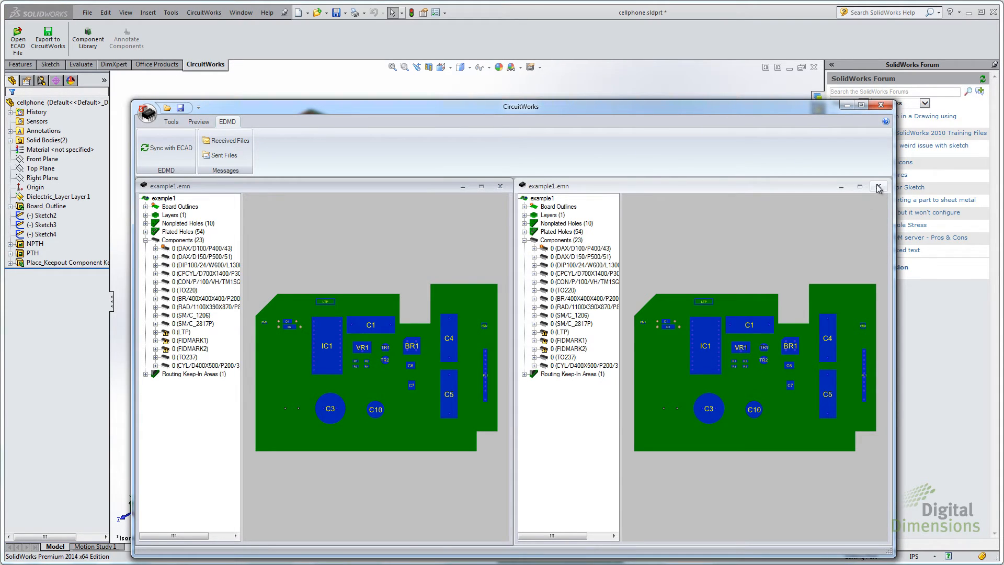
left_click(878, 186)
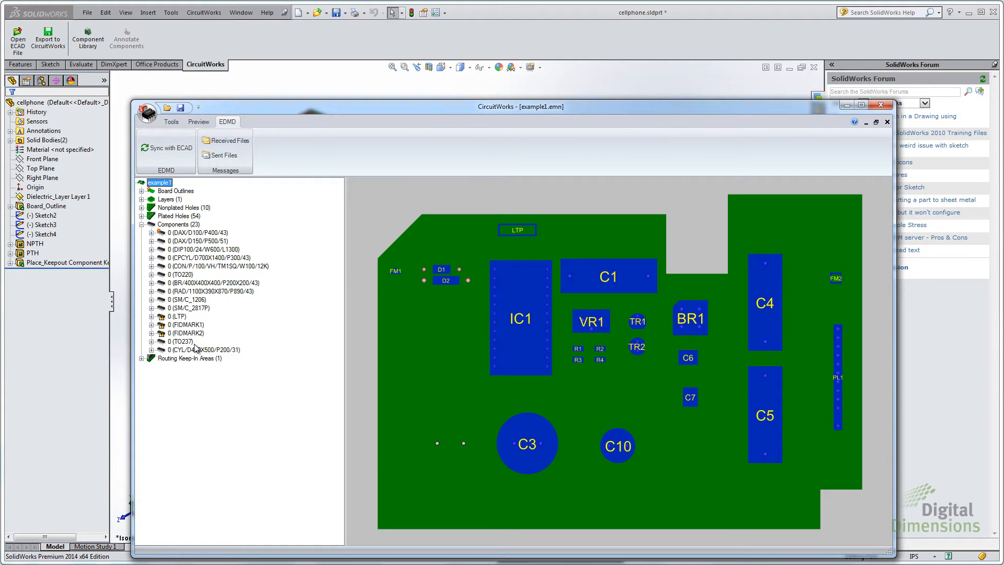
Check the slide, return to CircuitWorks, and try the Pan tool and the bottom and top views on the example1 board preview
key("alt+Tab")
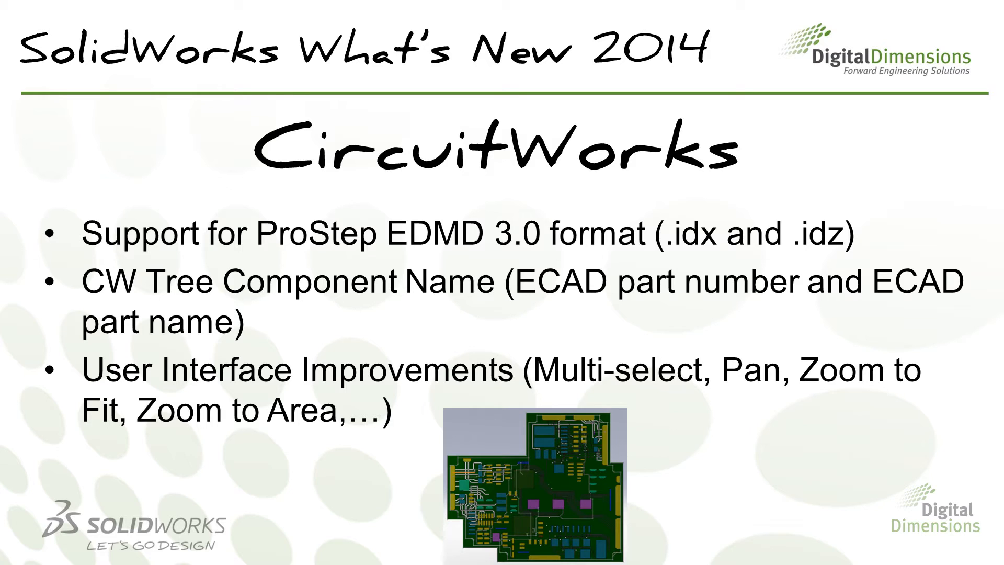
key("alt+Tab")
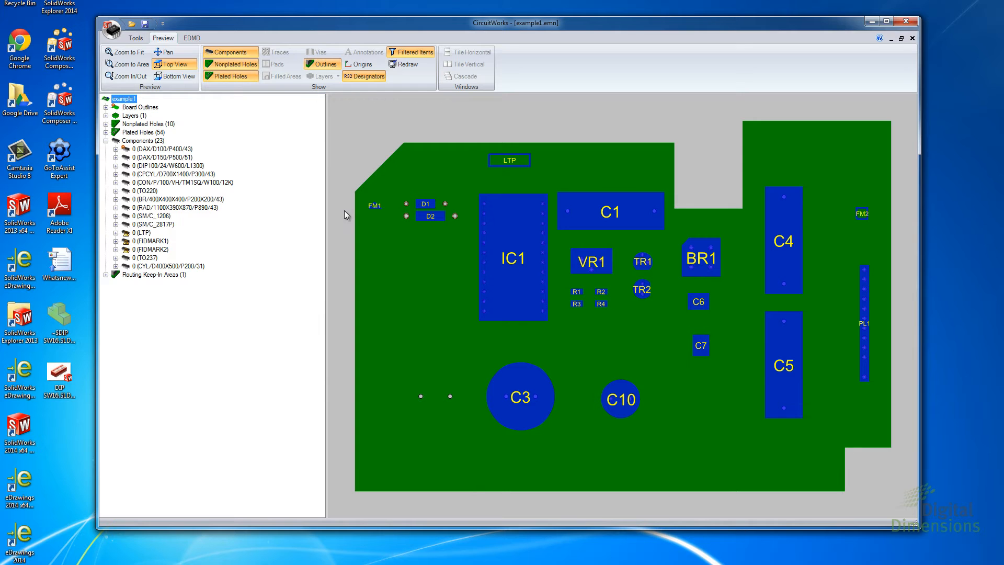
left_click(136, 38)
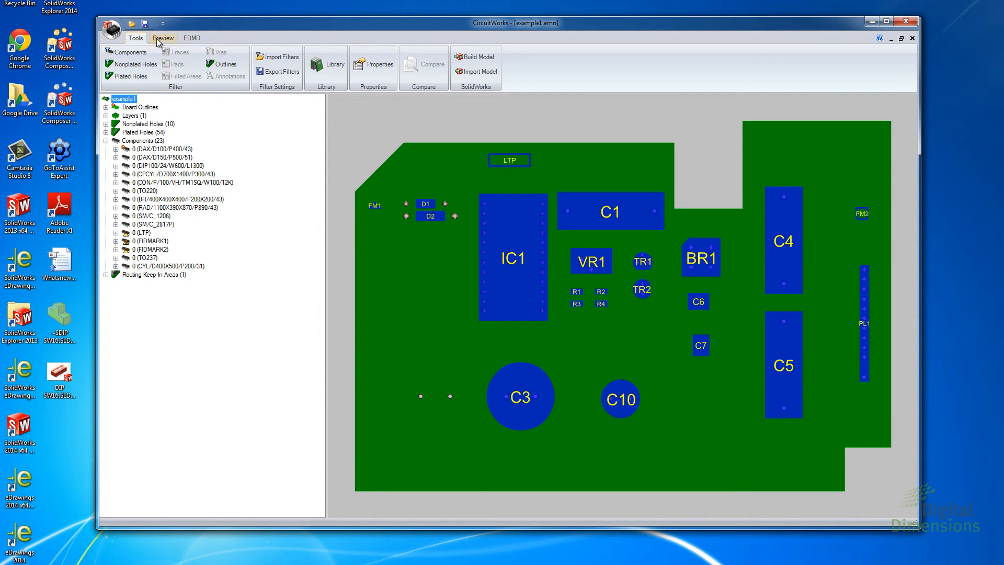
left_click(162, 39)
left_click(165, 52)
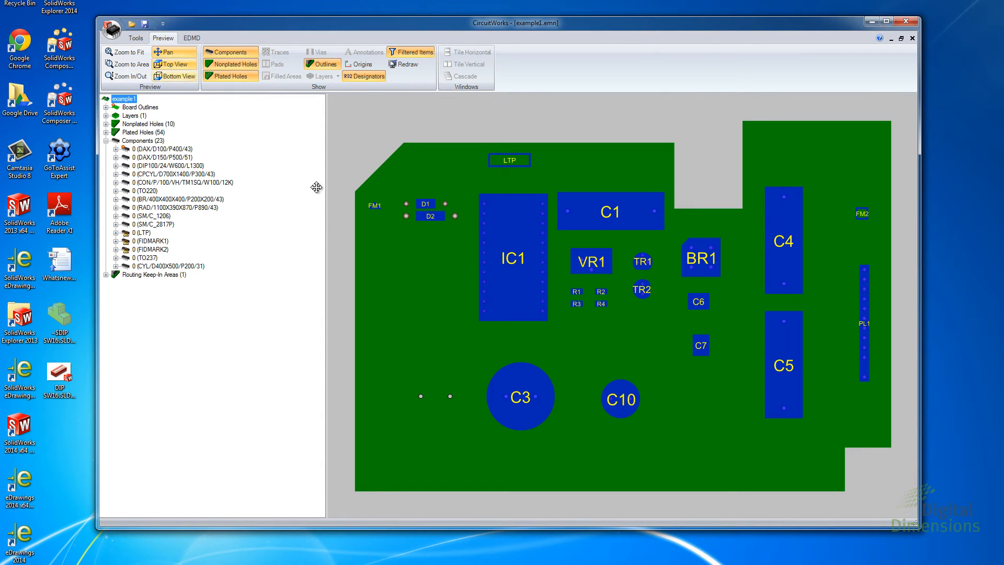
left_click_drag(455, 283, 431, 241)
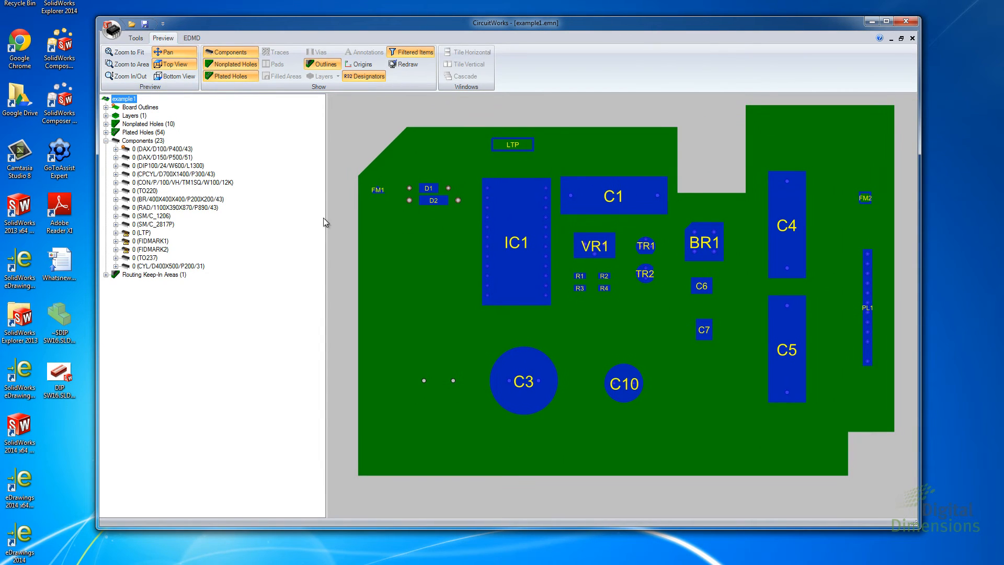
left_click(175, 76)
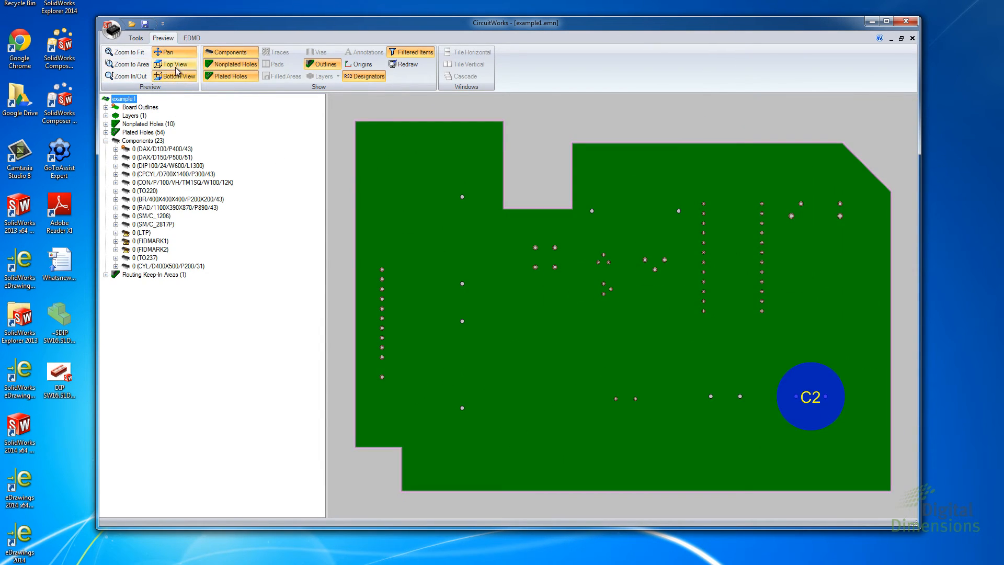
left_click(168, 64)
key("Escape")
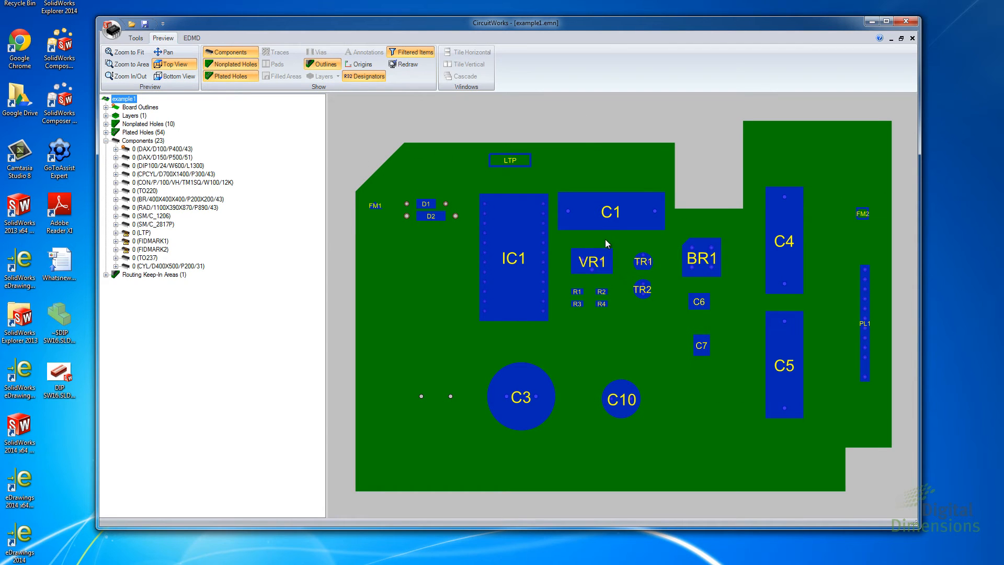
Zoom the board preview out and in, and pan it slightly without choosing a view tool
scroll(601, 319, "down", 5)
scroll(624, 326, "up", 6)
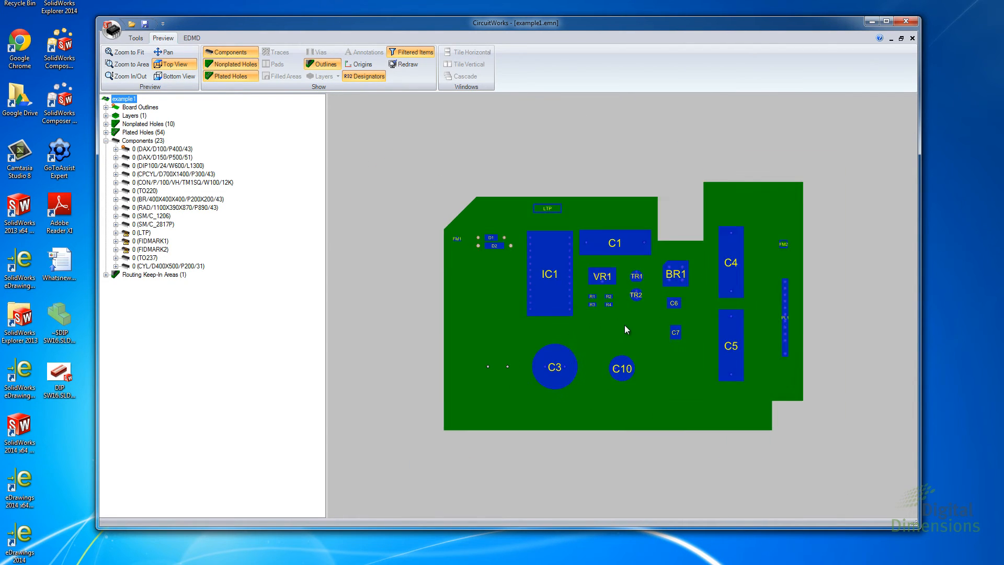
scroll(625, 321, "down", 2)
scroll(626, 321, "down", 2)
middle_click_drag(603, 313, 619, 291)
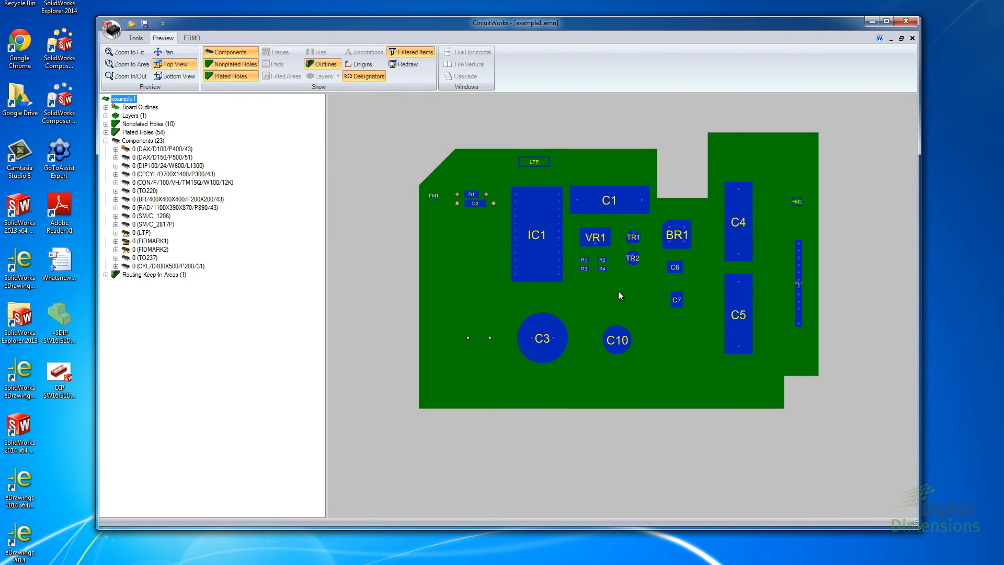
scroll(620, 294, "up", 1)
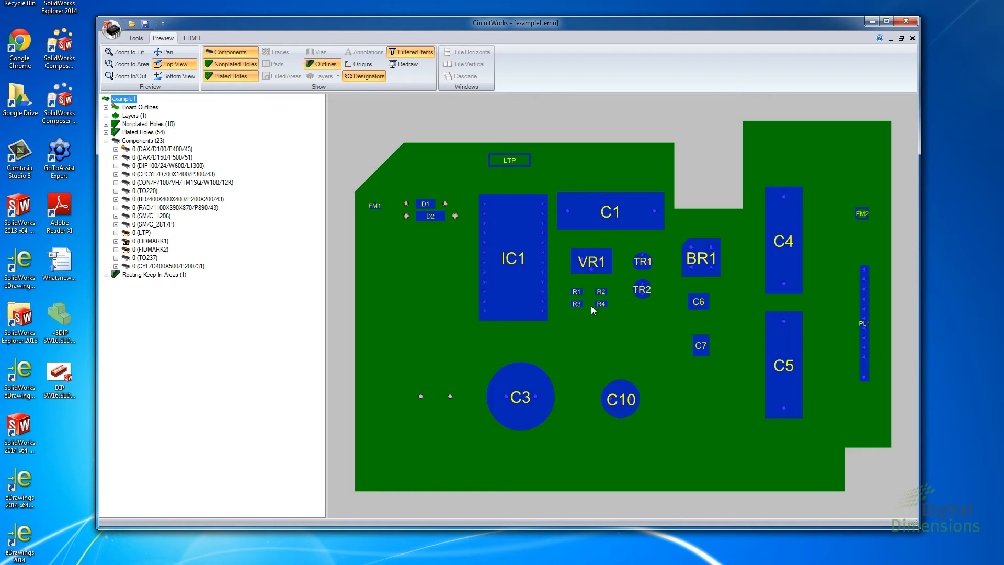
View the board from the bottom and return to the top view using the preview's context commands
right_click(339, 247)
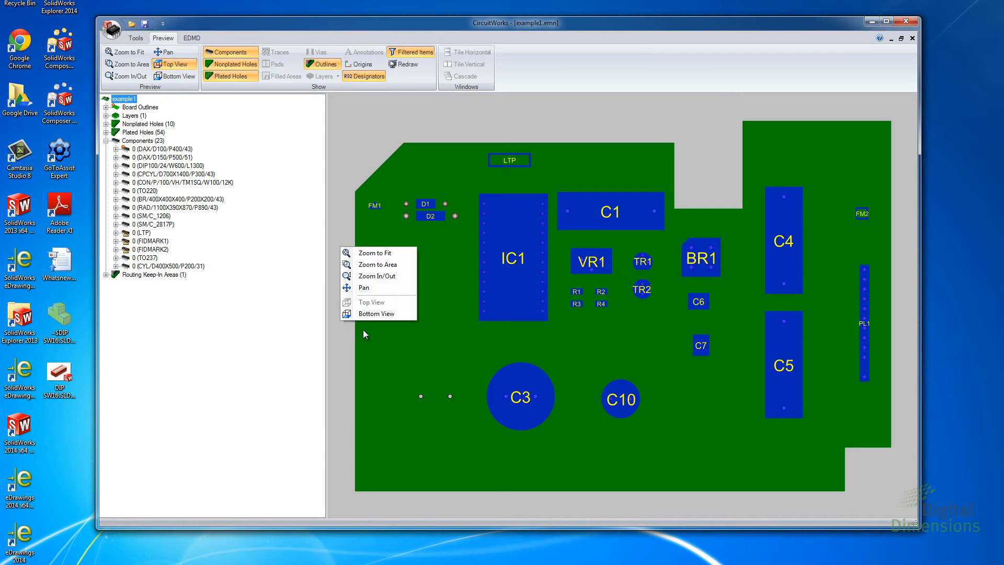
left_click(373, 314)
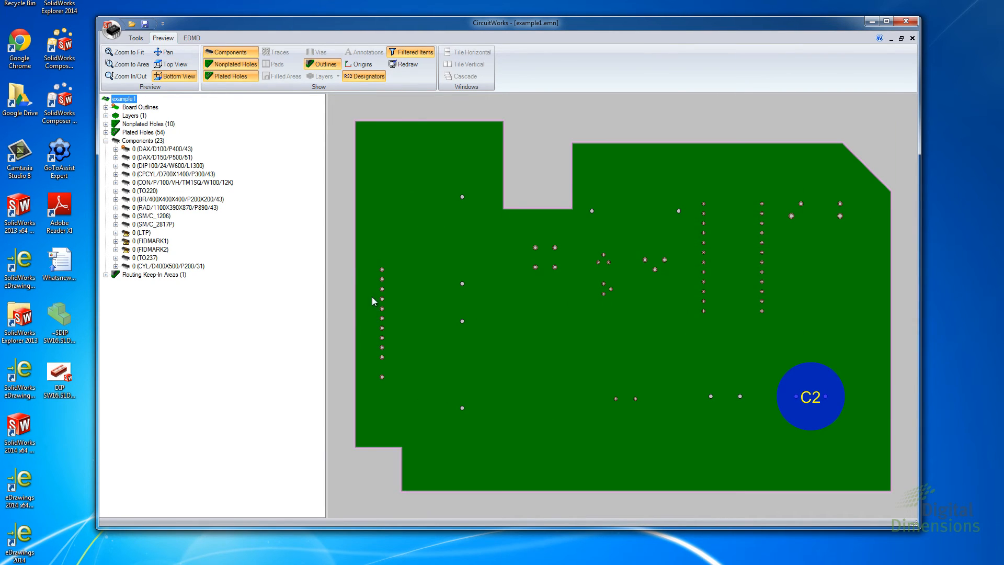
right_click(349, 250)
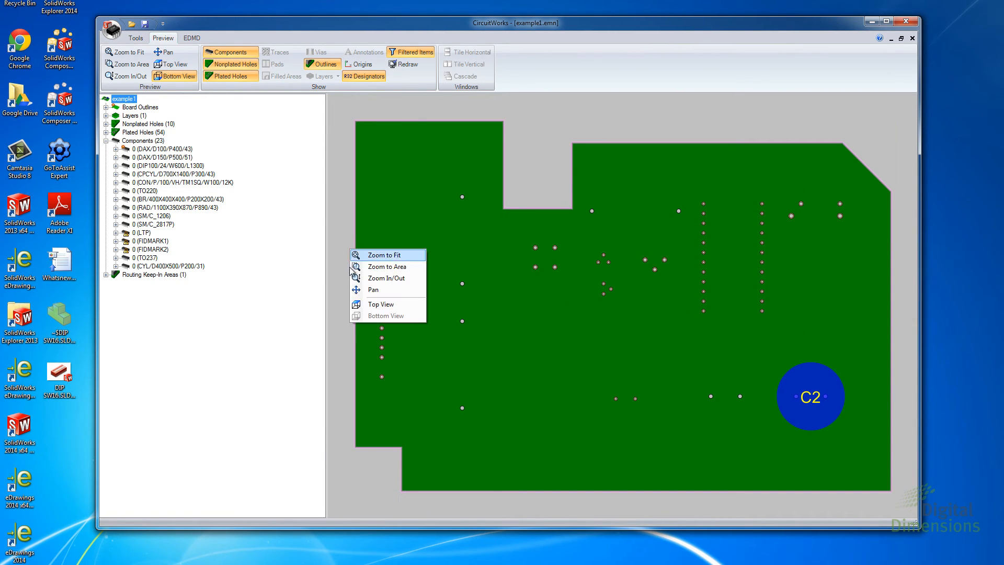
left_click(379, 305)
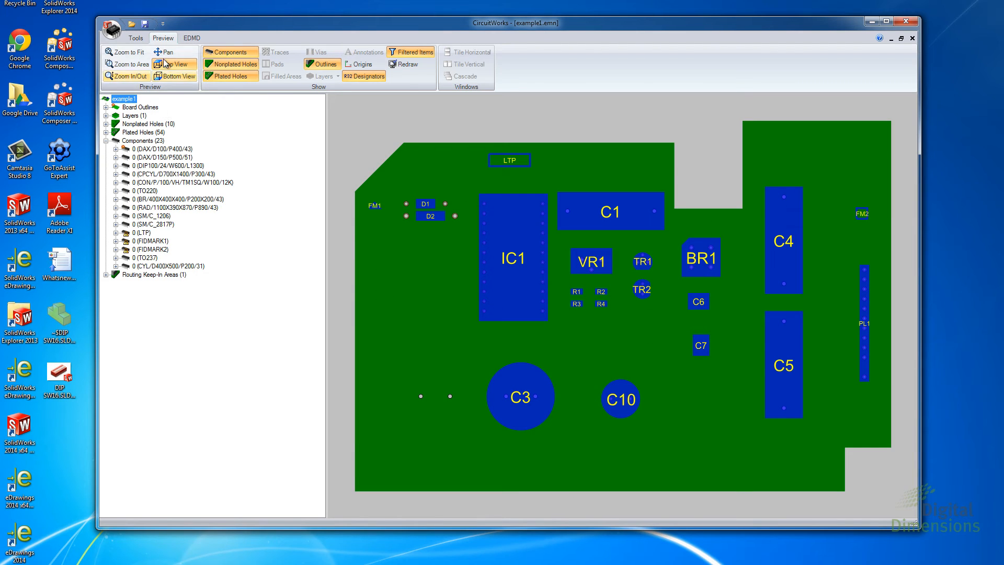
Display the filter and library tools, and pan and zoom the board preview with them shown
left_click(135, 38)
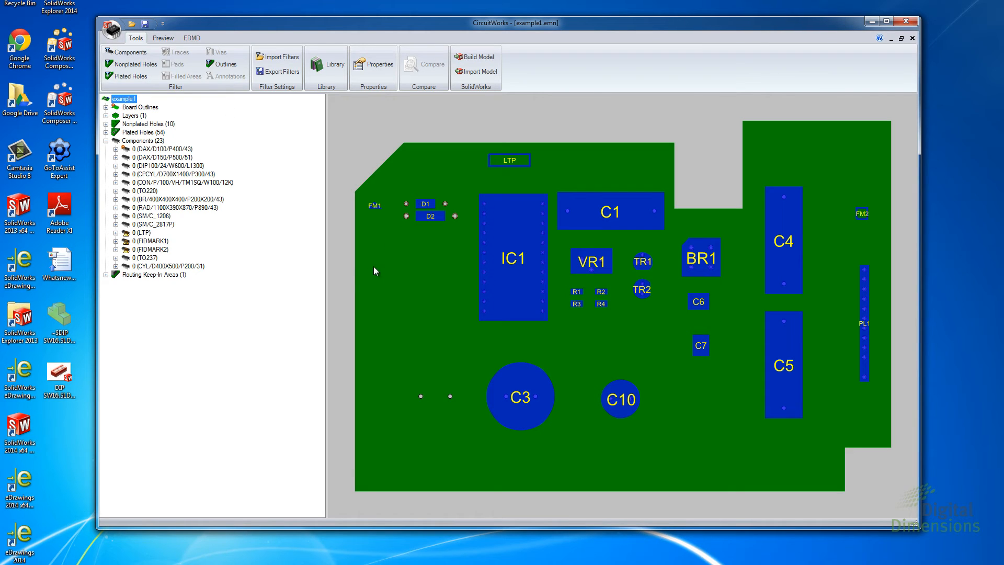
mouse_move(626, 332)
middle_mouse_down()
mouse_move(621, 307)
mouse_move(591, 329)
mouse_move(625, 315)
middle_mouse_up()
scroll(626, 316, "down", 3)
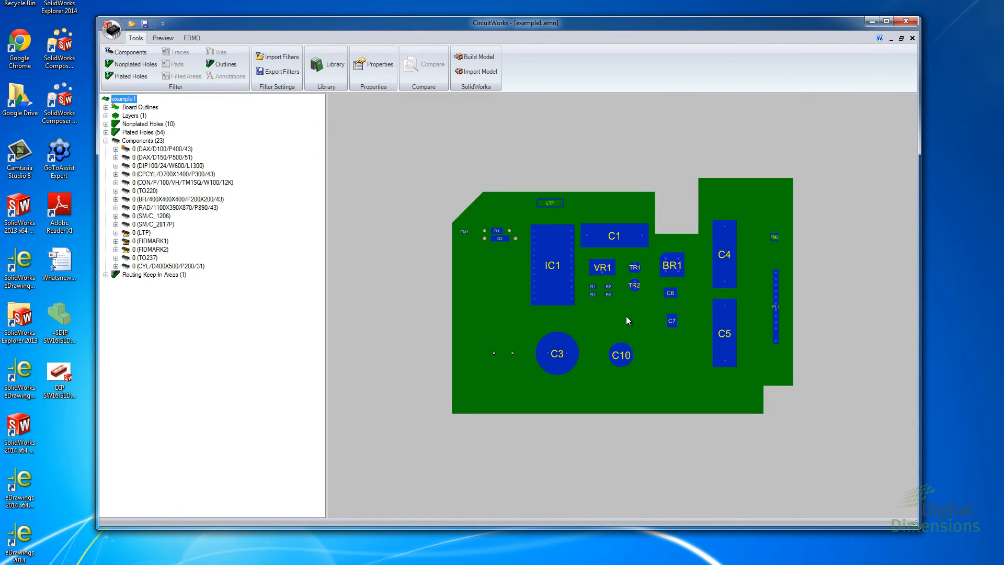
scroll(625, 315, "up", 4)
scroll(626, 316, "down", 1)
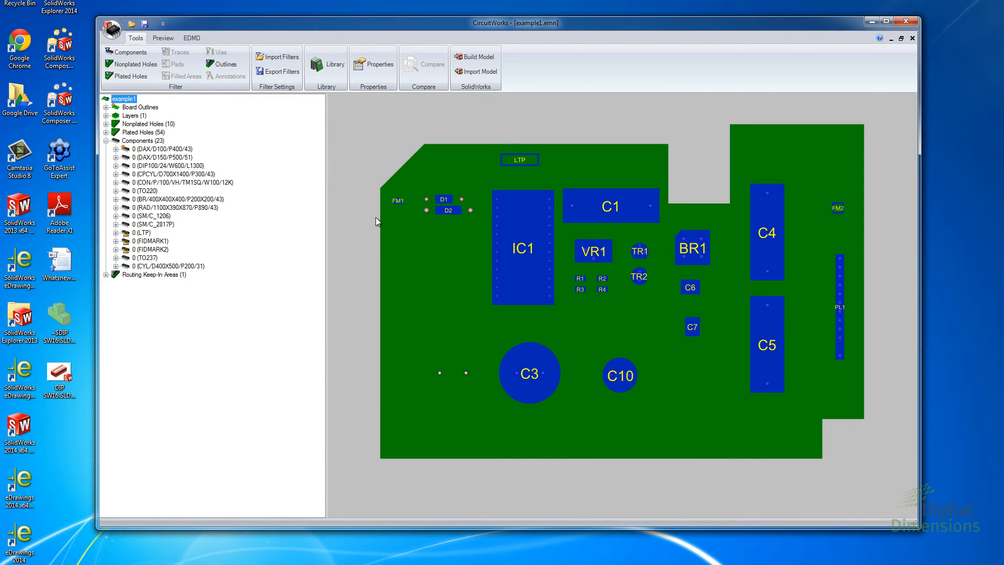
Select the range of components from DAX/D100/P400/43 through FIDMARK1 together in the component tree
left_click(156, 150)
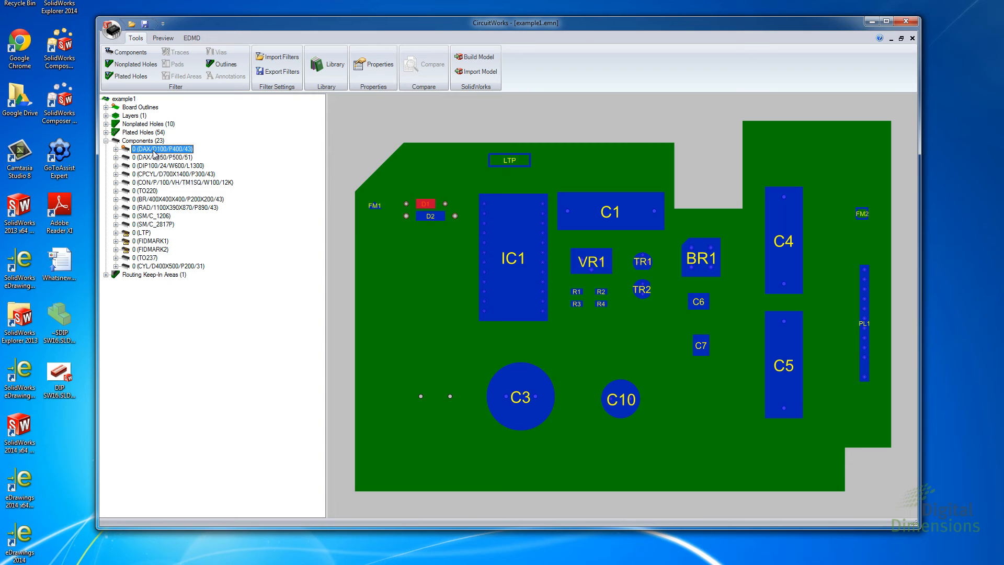
left_click(154, 158, "ctrl")
left_click(157, 165, "ctrl")
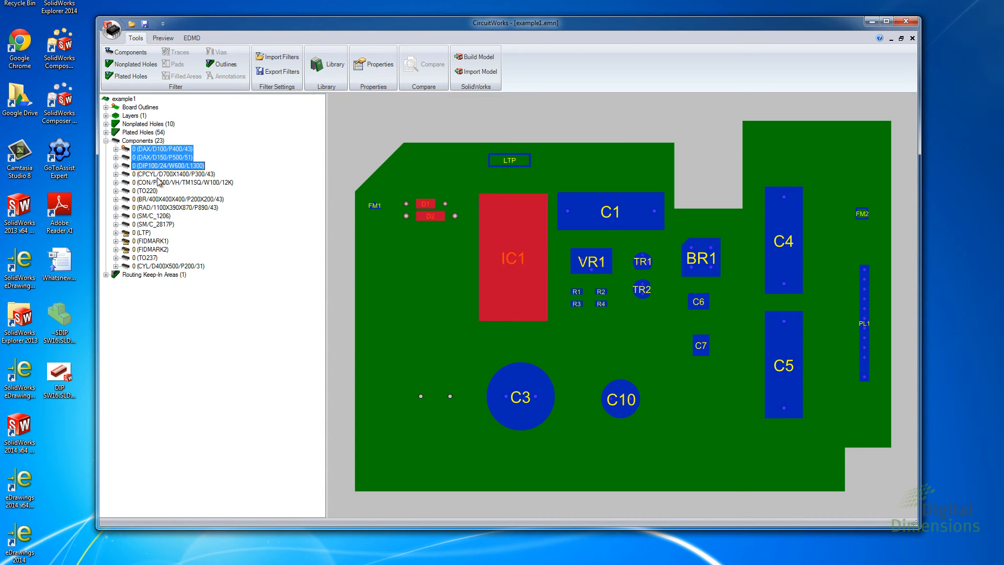
left_click(150, 215, "shift")
left_click(157, 241, "shift")
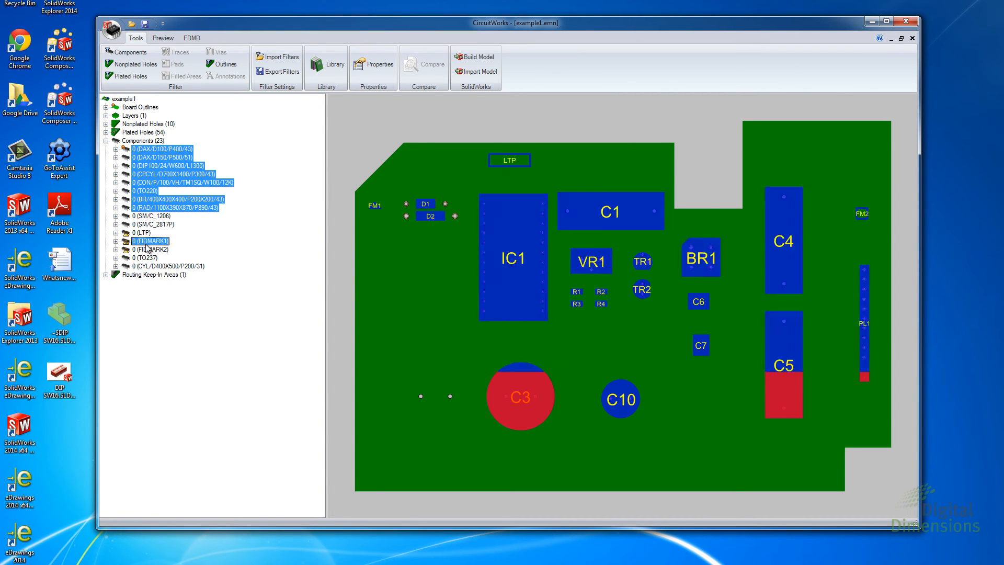
Display the properties of the selected components and pick instance C5 from the instance list
left_click(373, 63)
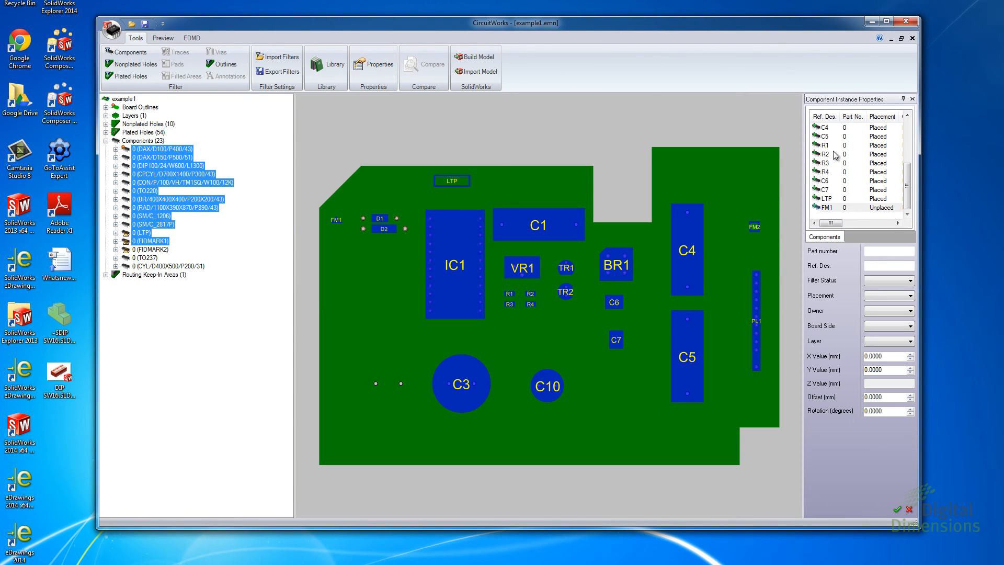
left_click(823, 129)
left_click(824, 137)
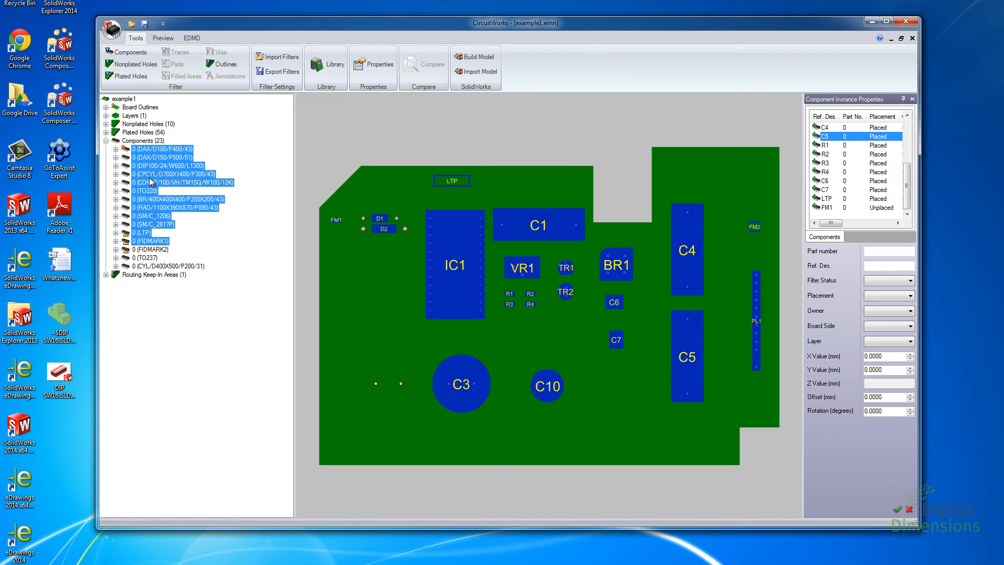
left_click(354, 129)
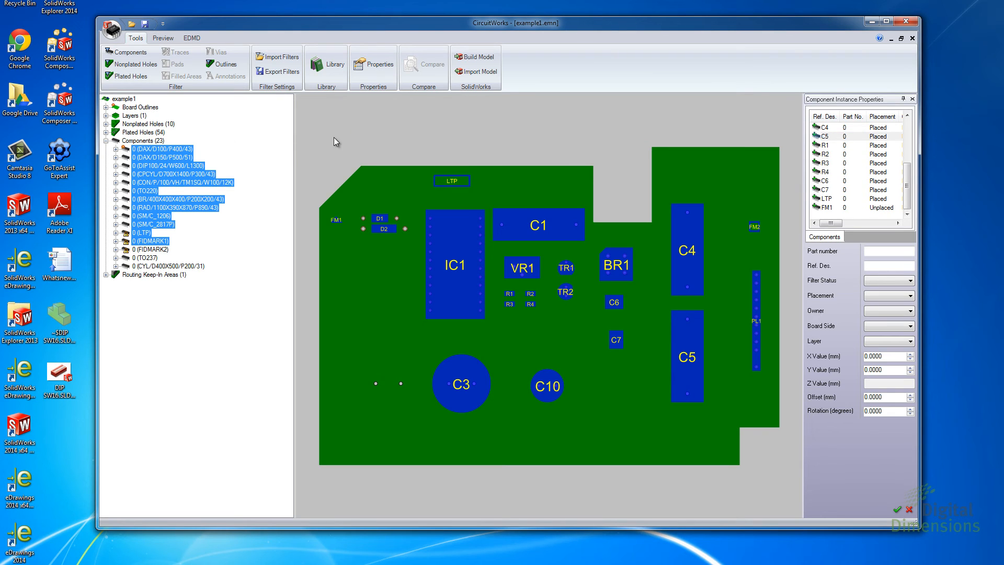
View the properties of components DAX/D100/P400/43 and DAX/D150/P500/51, and extend the selection through BR/400X400X400/P200X200/43
double_click(157, 149)
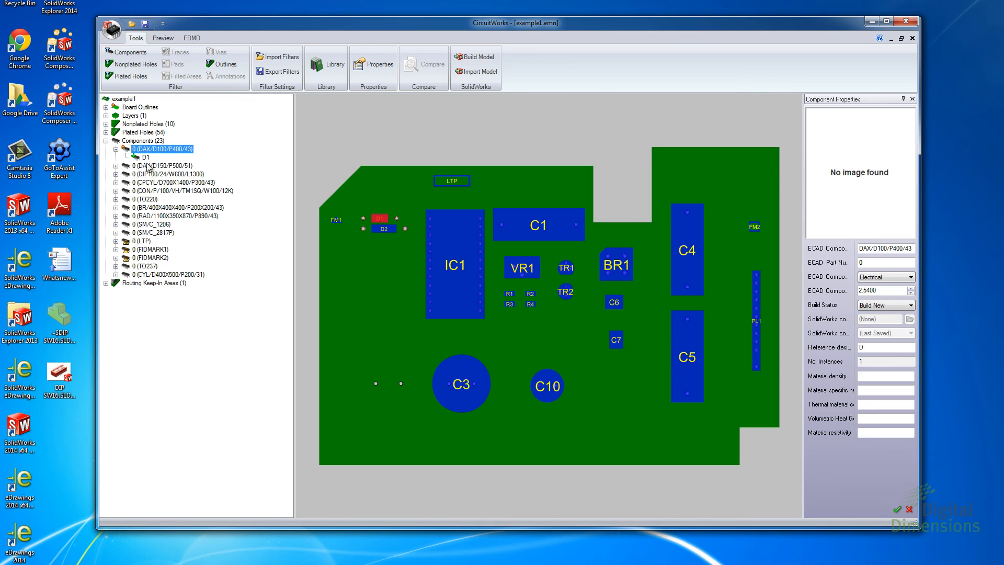
left_click(157, 166)
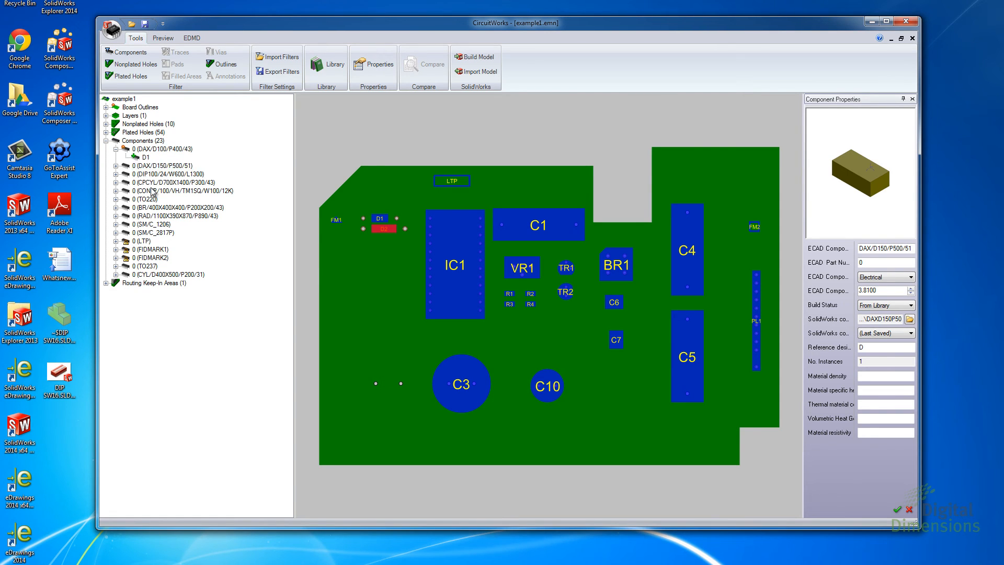
left_click(154, 191, "shift")
left_click(150, 209, "shift")
Select the components LTP through TO237 to view their instance properties, and switch to the closing presentation slide
left_click(149, 240)
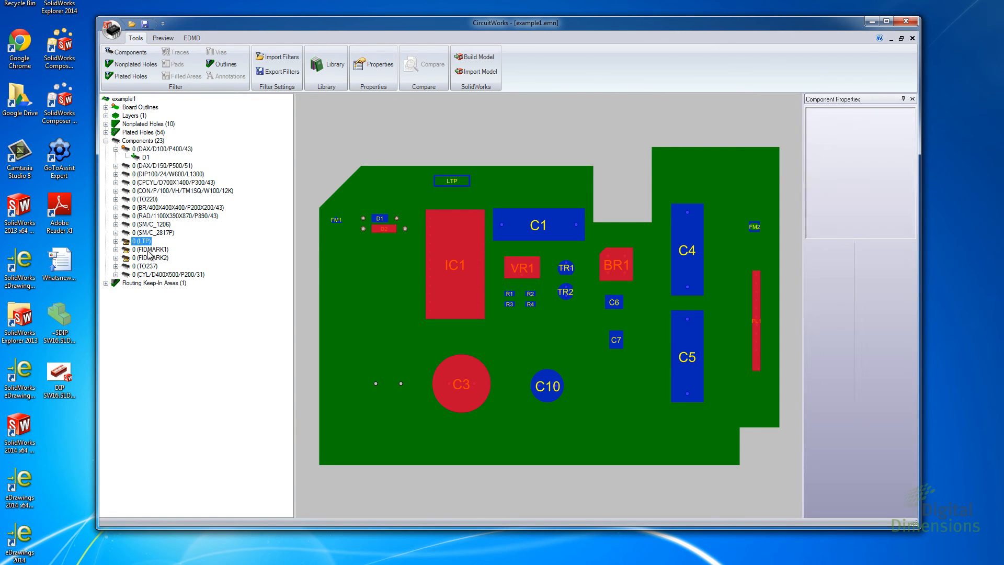
left_click(148, 266, "shift")
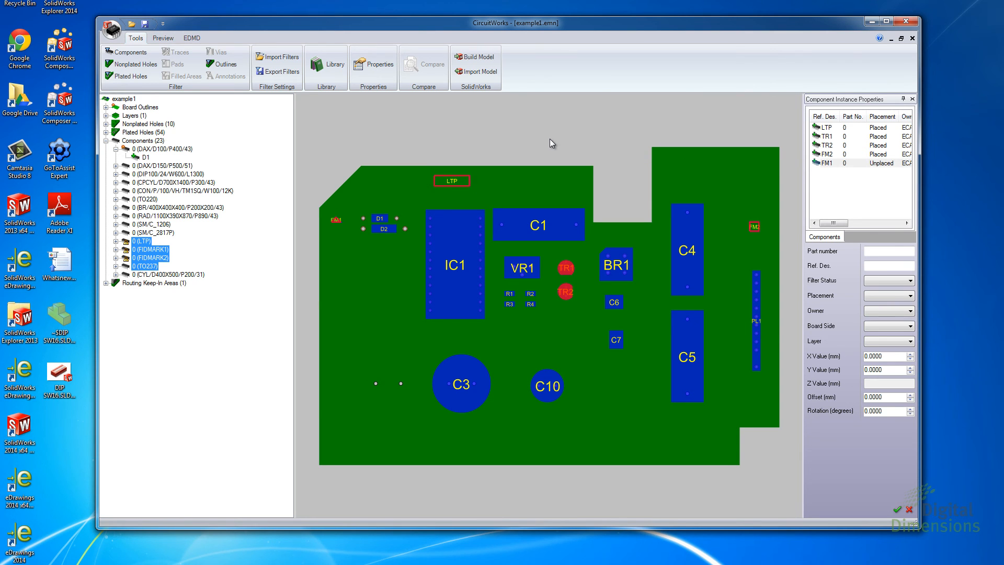
key("alt+Tab")
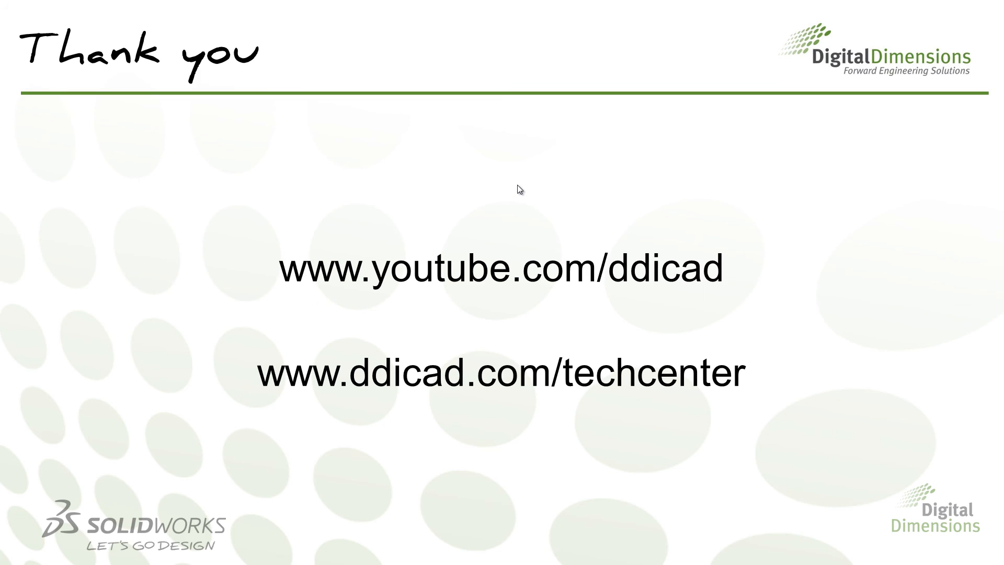